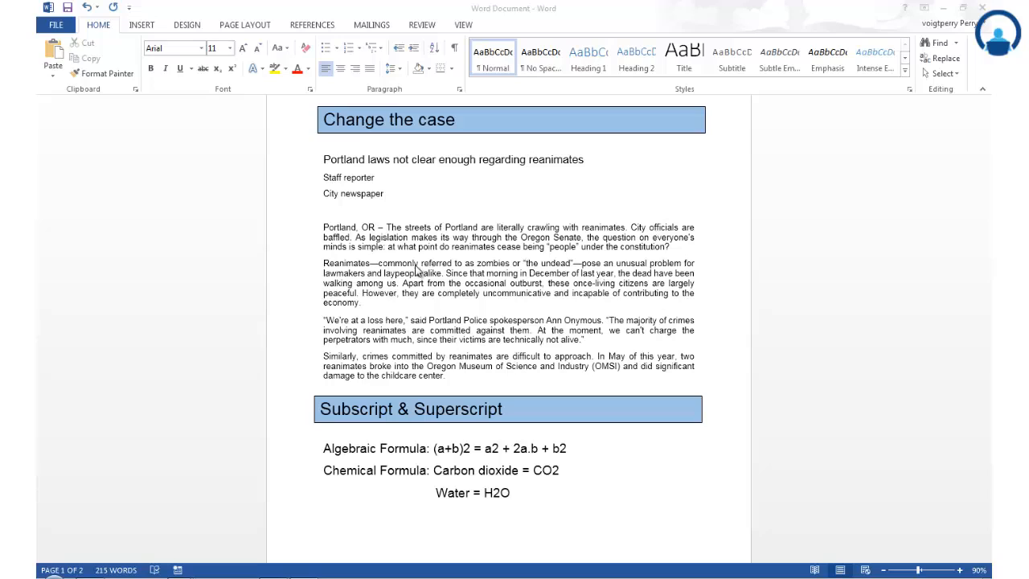
- Preview different fonts on the article's first body paragraph, leaving the font list without choosing one
{"action": "left_click", "coordinate": [528, 241]}
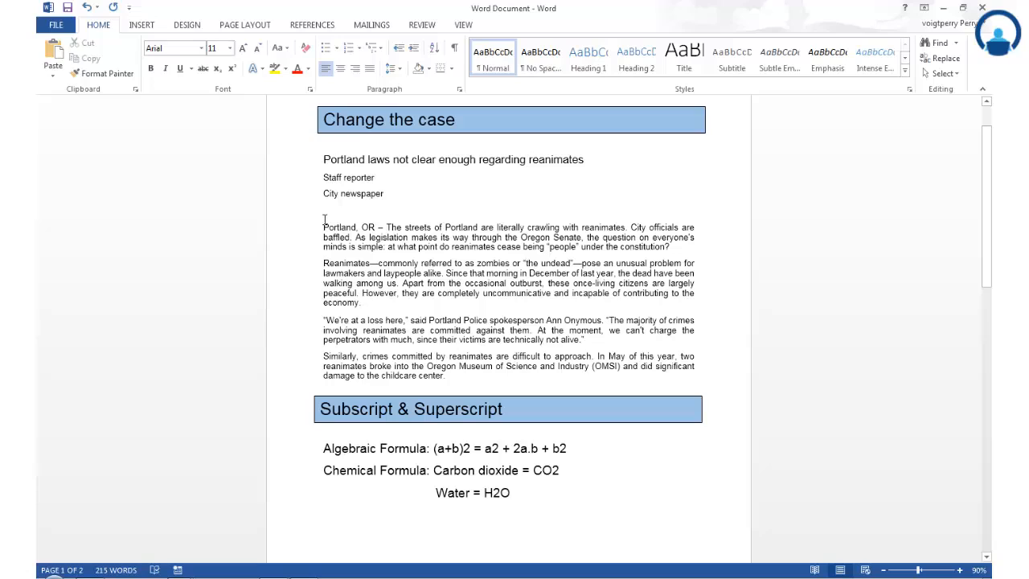
{"action": "left_click_drag", "start_coordinate": [322, 227], "coordinate": [692, 250]}
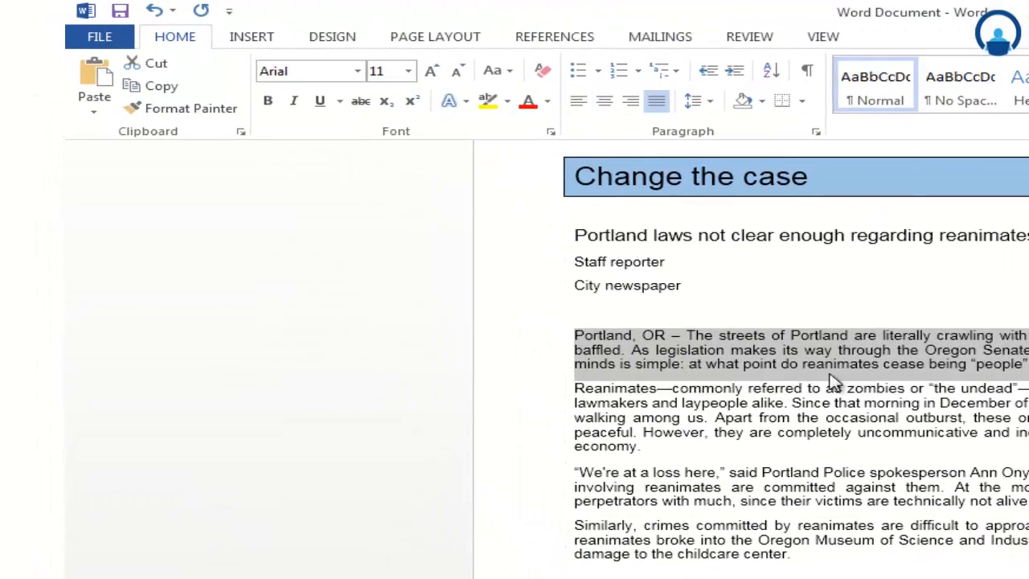
{"action": "left_click", "coordinate": [358, 71]}
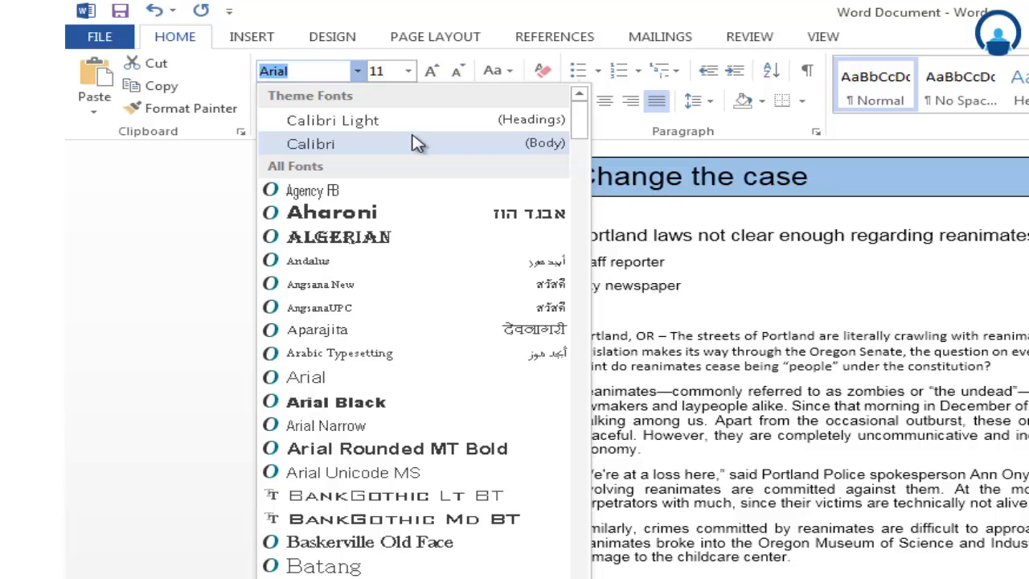
{"action": "scroll", "coordinate": [459, 287], "scroll_direction": "down", "scroll_amount": 9}
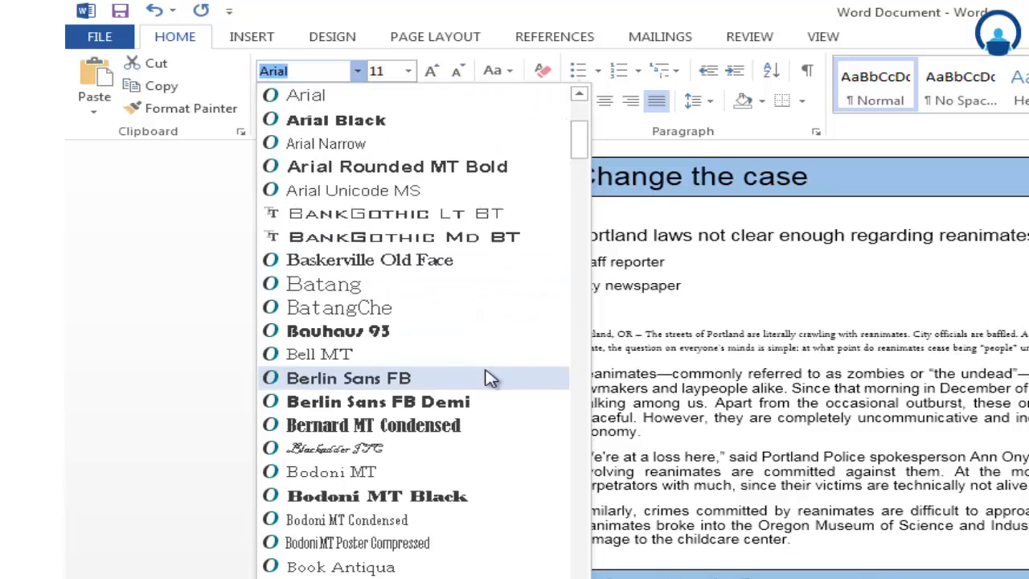
{"action": "scroll", "coordinate": [448, 414], "scroll_direction": "down", "scroll_amount": 4}
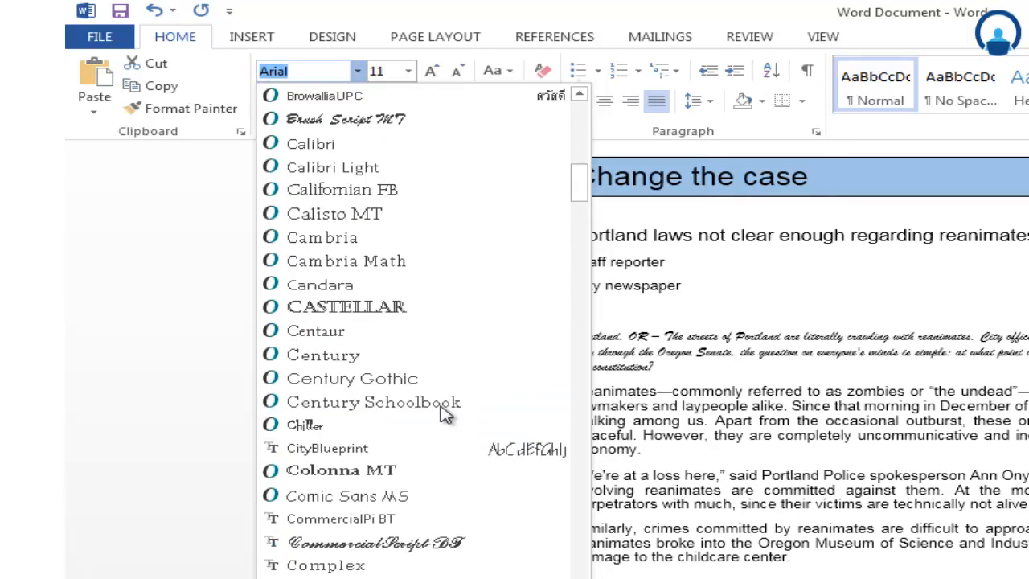
{"action": "scroll", "coordinate": [448, 413], "scroll_direction": "up", "scroll_amount": 13}
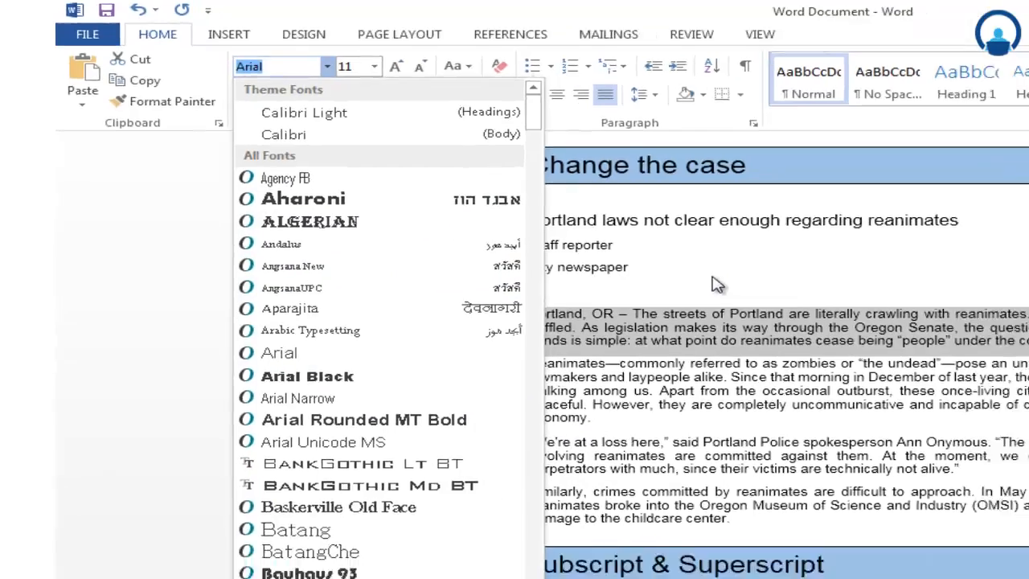
{"action": "left_click", "coordinate": [713, 278]}
{"action": "left_click", "coordinate": [512, 314]}
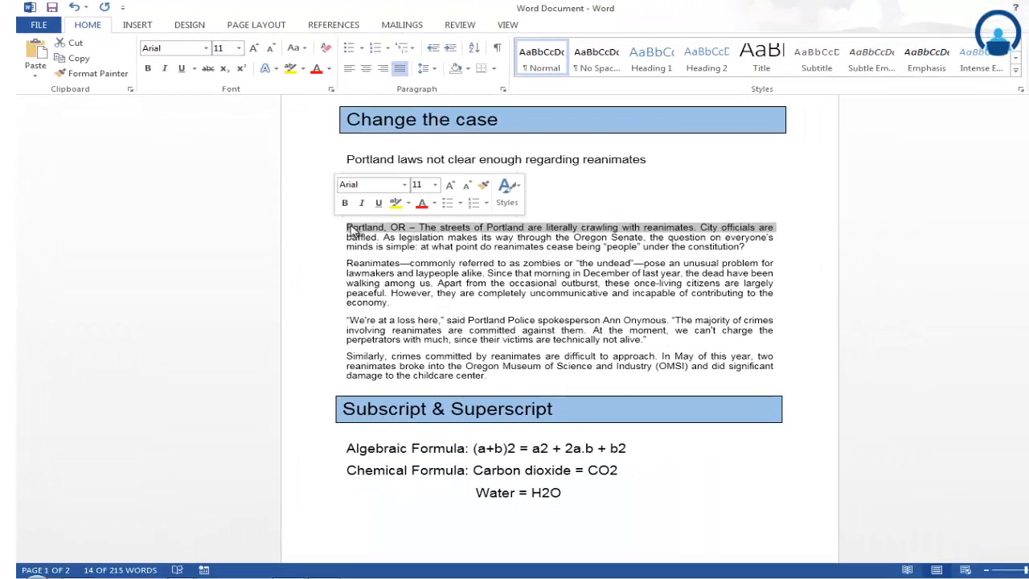
- Change the font of all four body paragraphs of the article to Arial Unicode MS
{"action": "left_click_drag", "start_coordinate": [347, 228], "coordinate": [488, 376]}
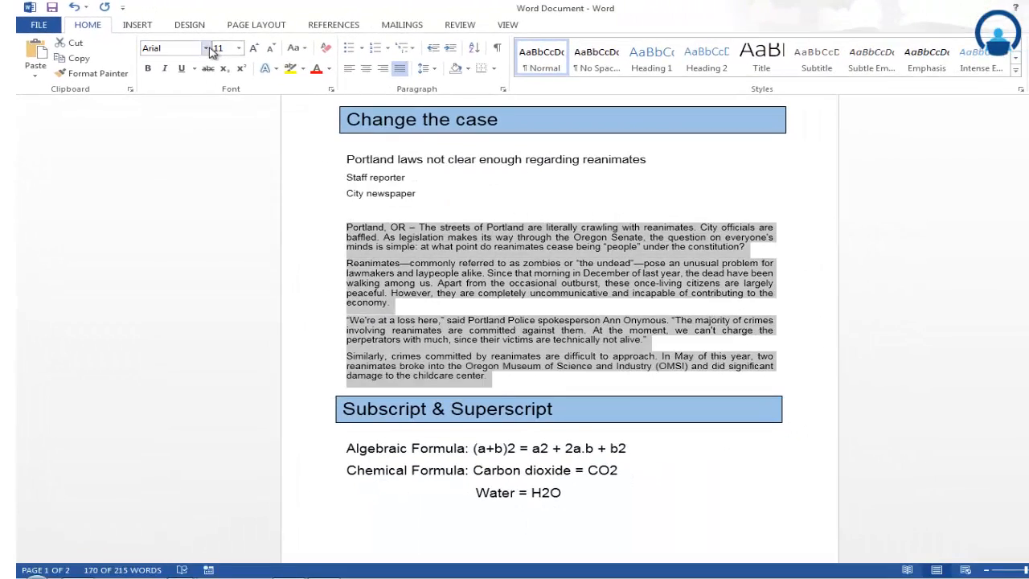
{"action": "left_click", "coordinate": [207, 48]}
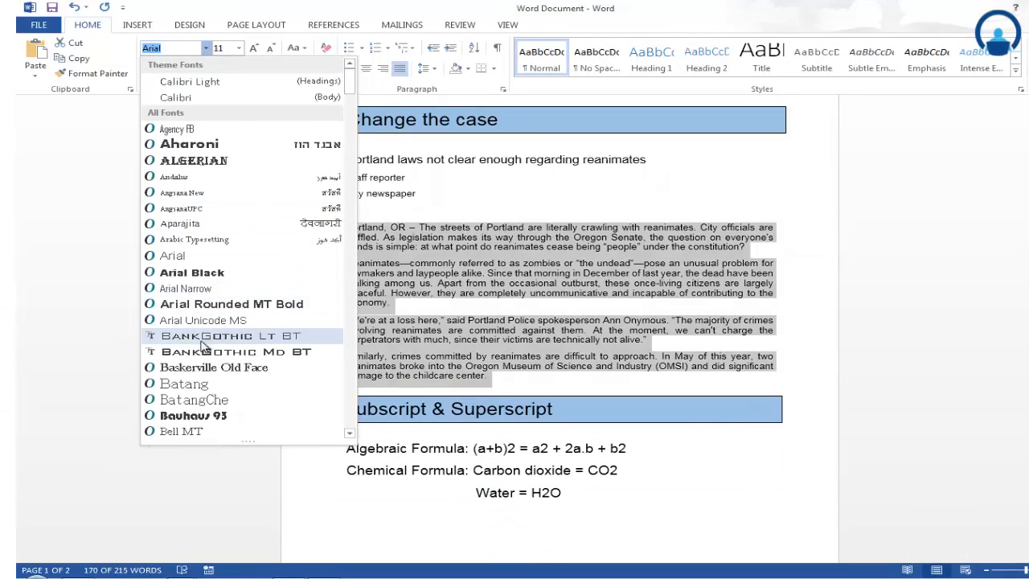
{"action": "scroll", "coordinate": [178, 380], "scroll_direction": "down", "scroll_amount": 2}
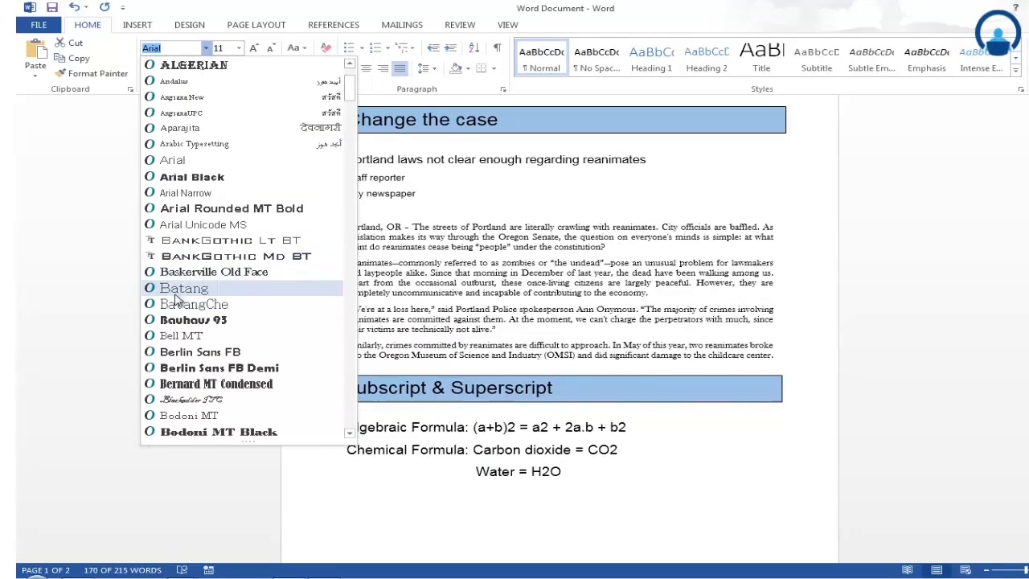
{"action": "scroll", "coordinate": [196, 201], "scroll_direction": "down", "scroll_amount": 1}
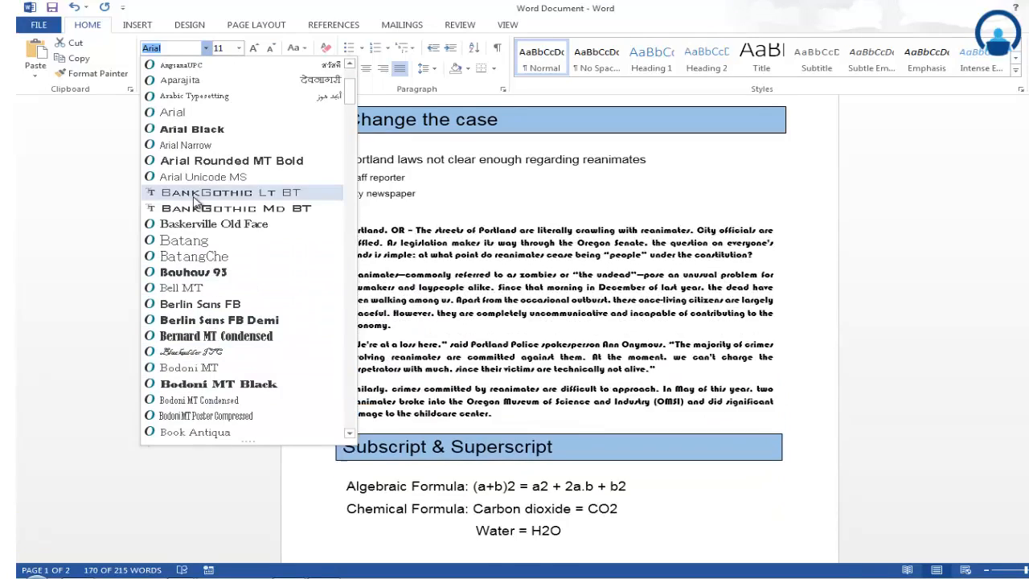
{"action": "left_click", "coordinate": [193, 178]}
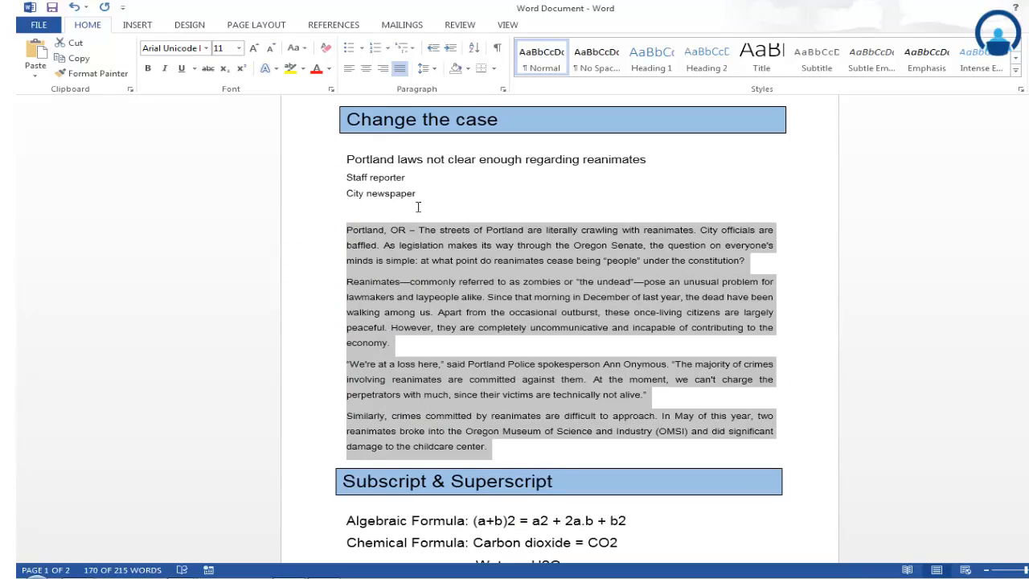
{"action": "left_click", "coordinate": [408, 230]}
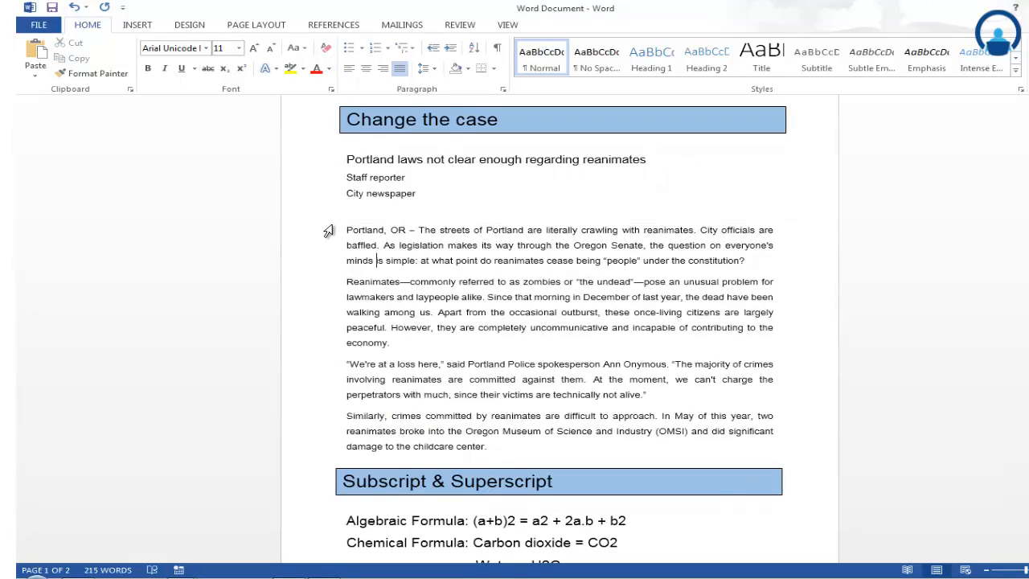
- Grow the text of the four body paragraphs to size 14 and shrink it back to 11
{"action": "left_click_drag", "start_coordinate": [345, 230], "coordinate": [492, 450]}
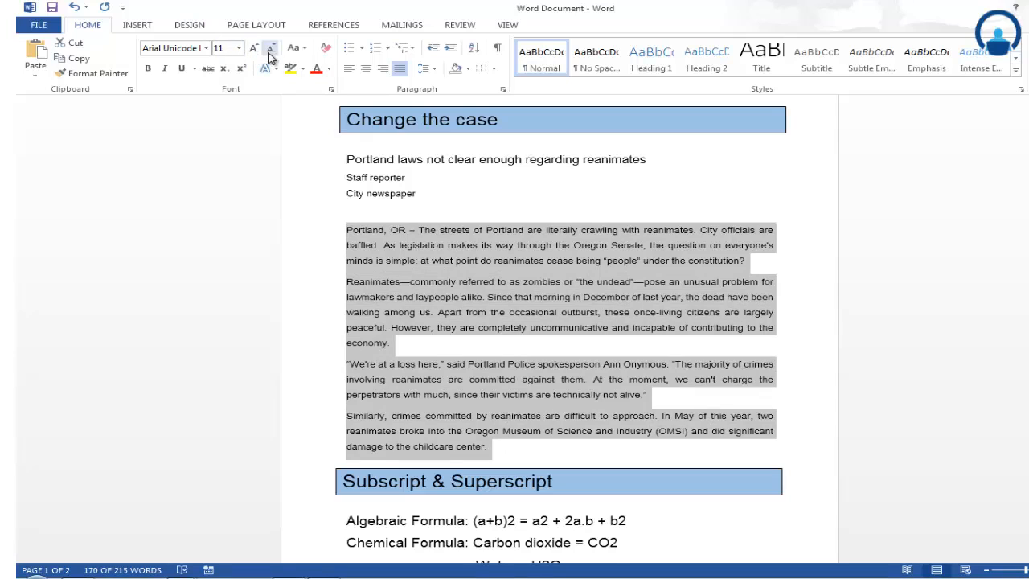
{"action": "left_click", "coordinate": [255, 49]}
{"action": "left_click", "coordinate": [255, 50]}
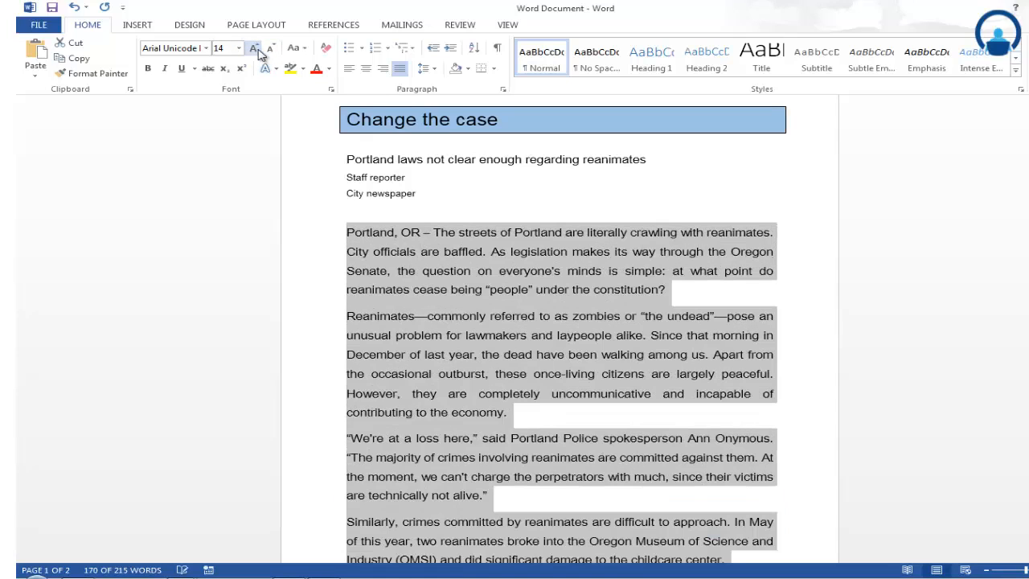
{"action": "left_click", "coordinate": [269, 48]}
{"action": "left_click", "coordinate": [269, 48]}
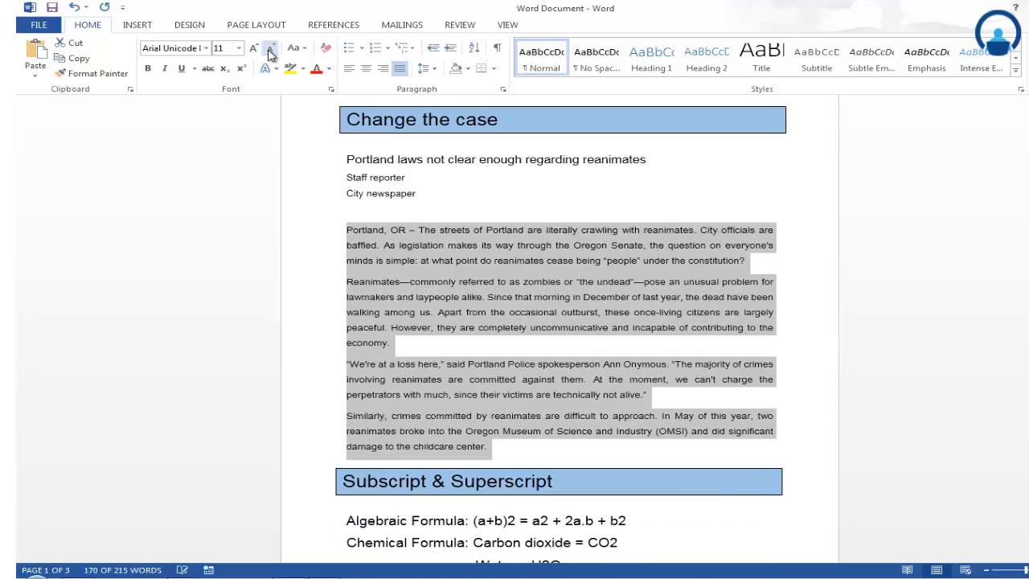
- Preview larger sizes on the four body paragraphs and set their font size to 12
{"action": "left_click", "coordinate": [239, 48]}
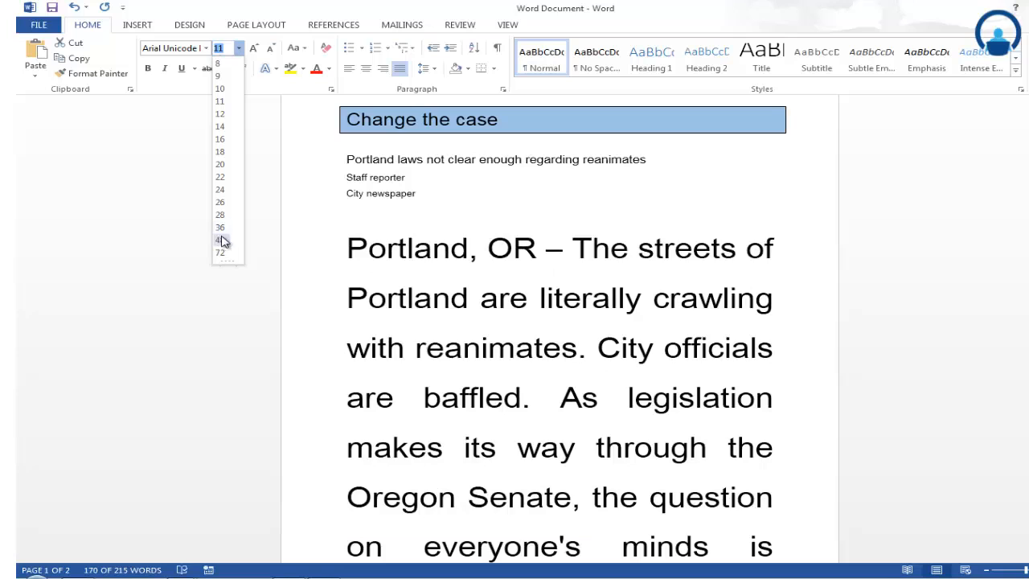
{"action": "left_click", "coordinate": [315, 215]}
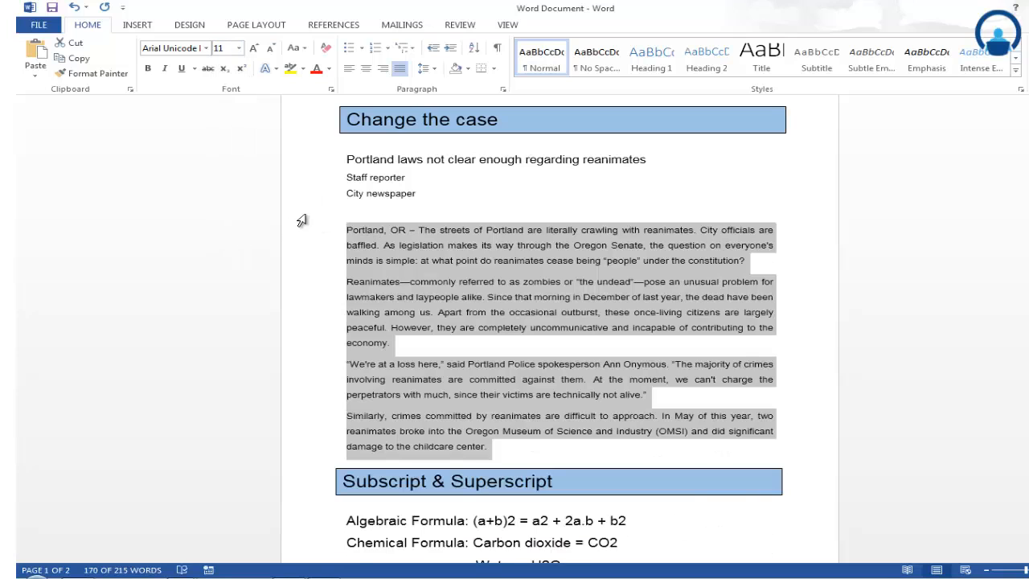
{"action": "left_click", "coordinate": [239, 49]}
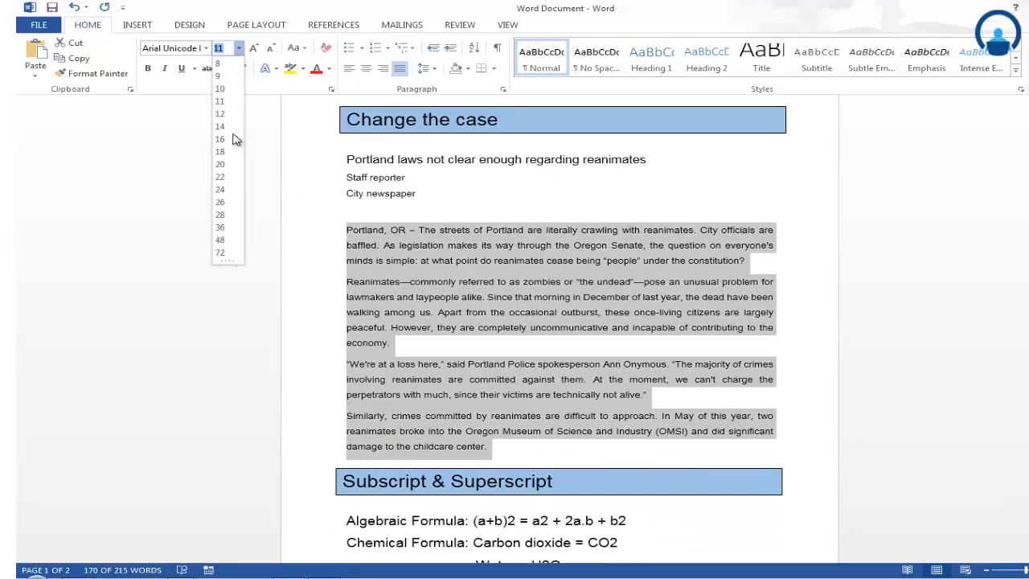
{"action": "left_click", "coordinate": [219, 113]}
{"action": "left_click", "coordinate": [580, 195]}
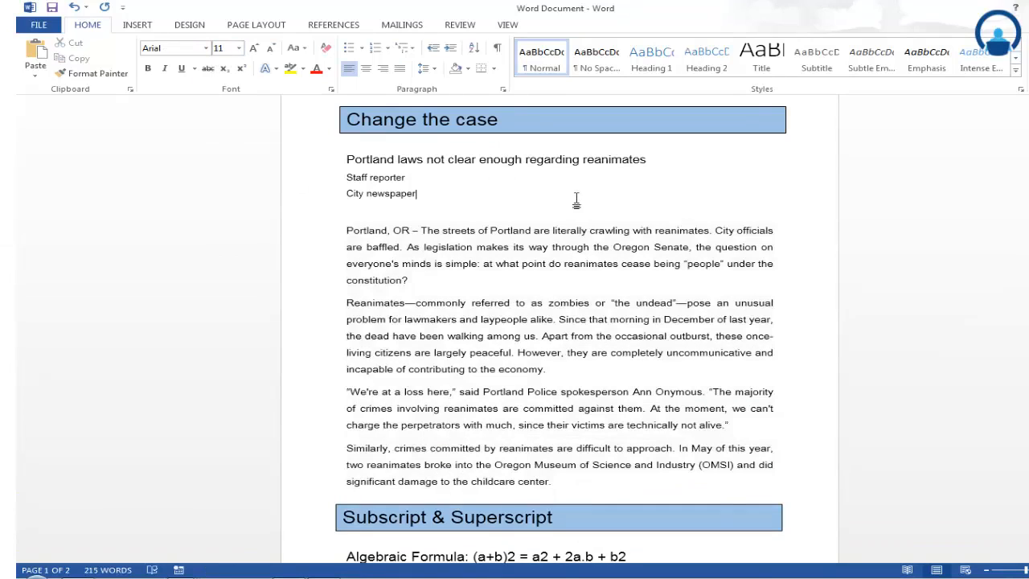
- Undo the last font size change on the body paragraphs
{"action": "scroll", "coordinate": [576, 213], "scroll_direction": "down", "scroll_amount": 2}
{"action": "scroll", "coordinate": [573, 220], "scroll_direction": "up", "scroll_amount": 2}
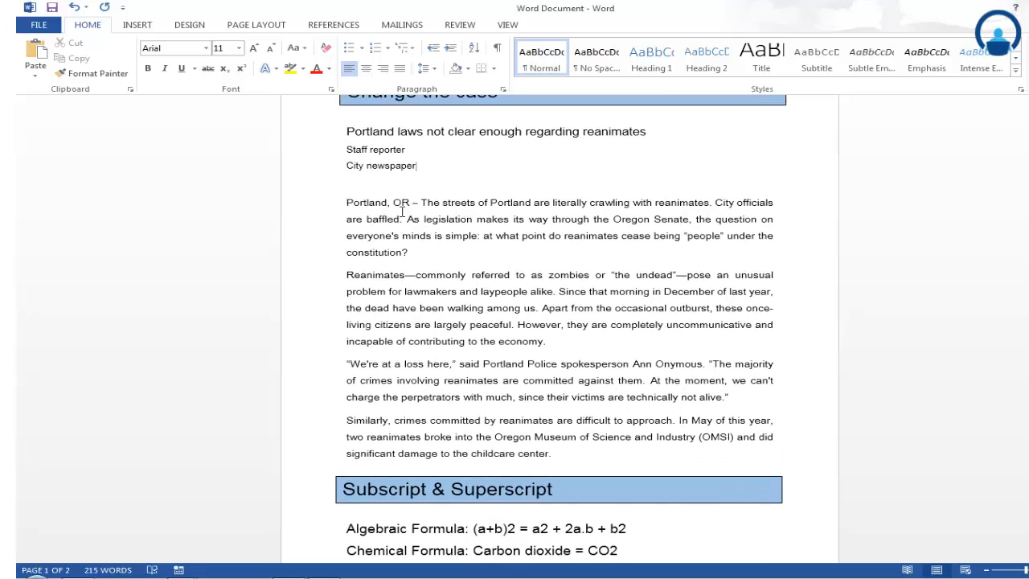
{"action": "left_click_drag", "start_coordinate": [351, 211], "coordinate": [597, 462]}
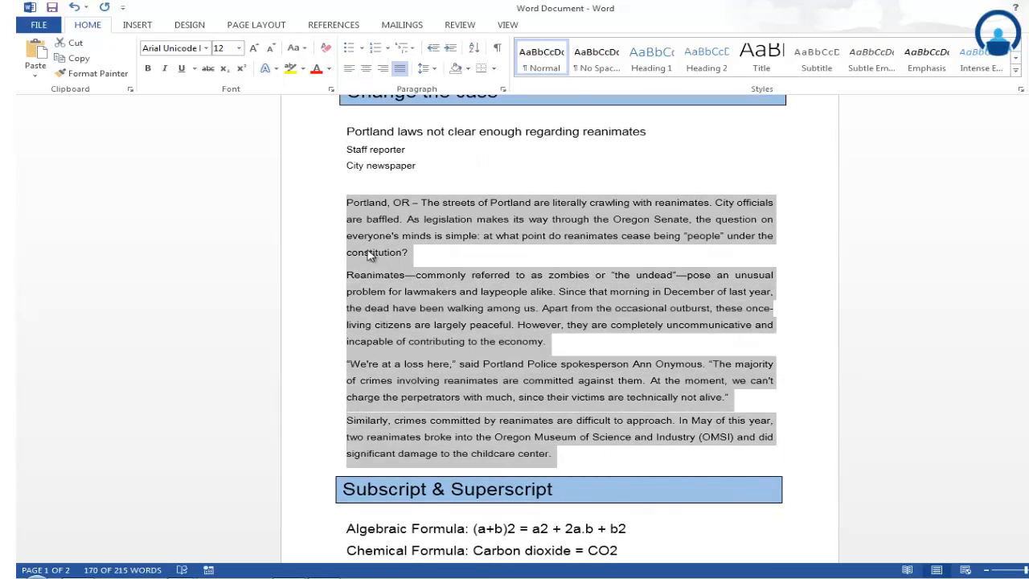
{"action": "left_click", "coordinate": [313, 245]}
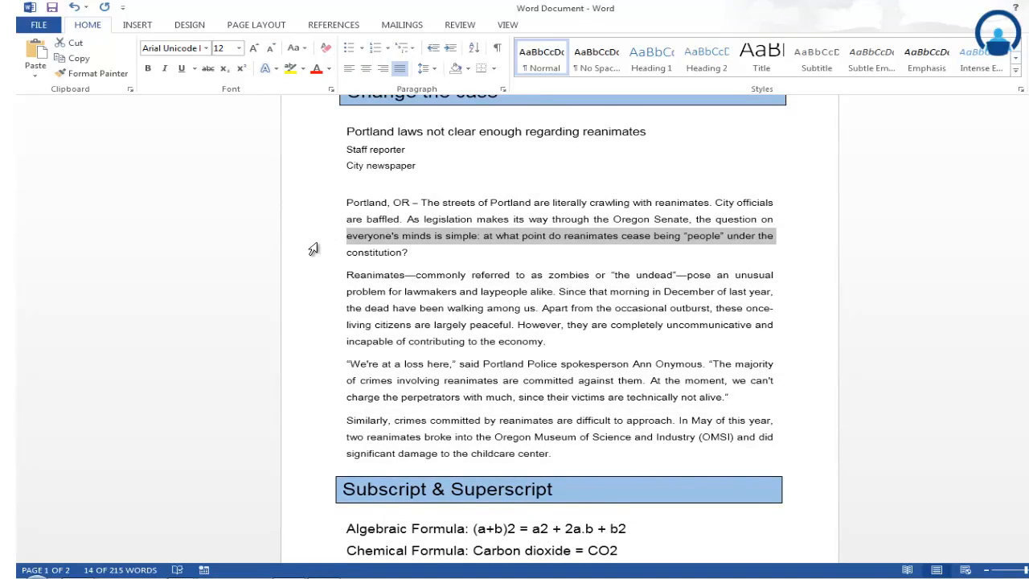
{"action": "key", "text": "ctrl+z"}
{"action": "left_click", "coordinate": [495, 255]}
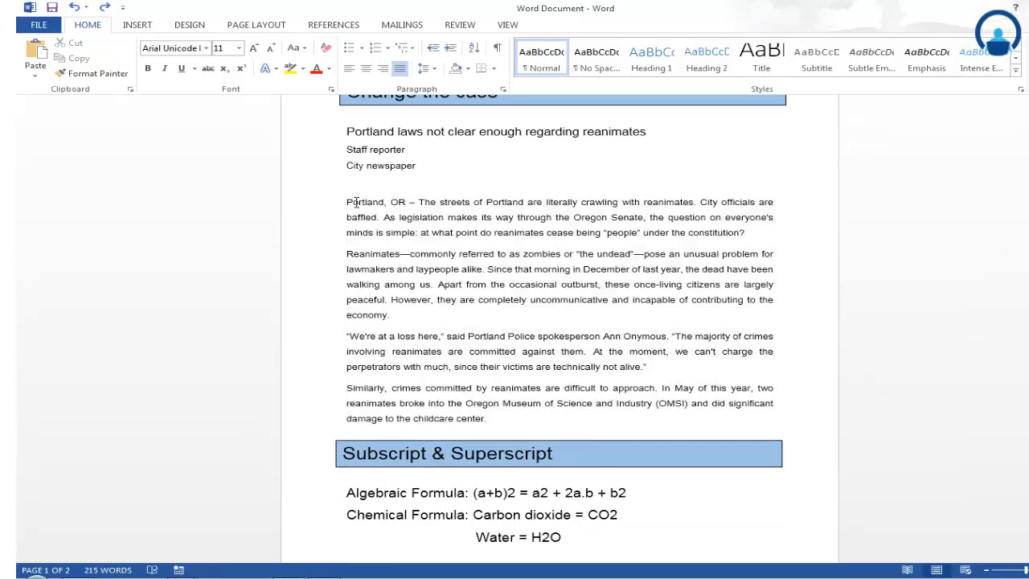
- Make the headline "Portland laws not clear enough regarding reanimates" bold
{"action": "scroll", "coordinate": [526, 393], "scroll_direction": "up", "scroll_amount": 2}
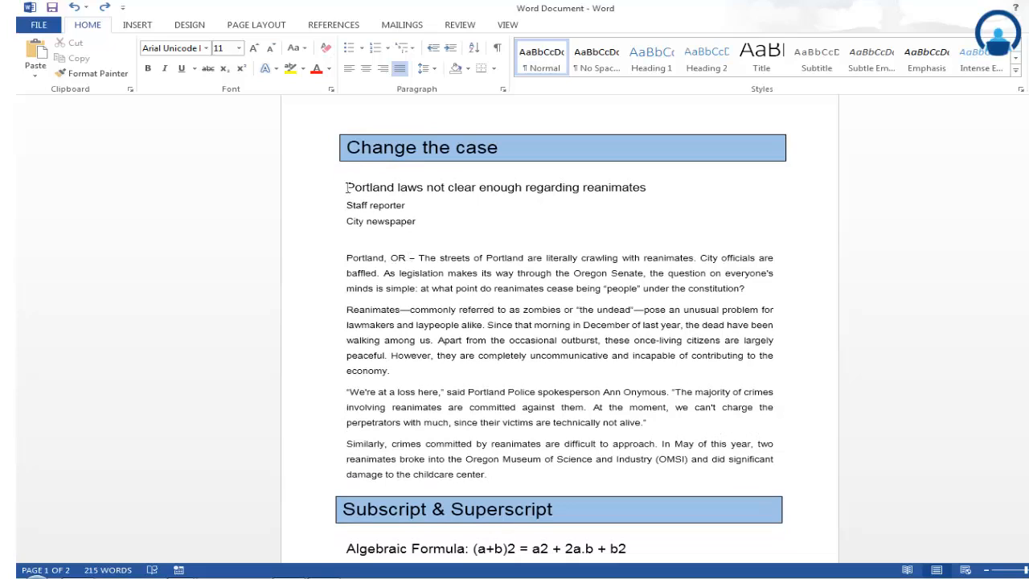
{"action": "left_click_drag", "start_coordinate": [340, 186], "coordinate": [665, 191]}
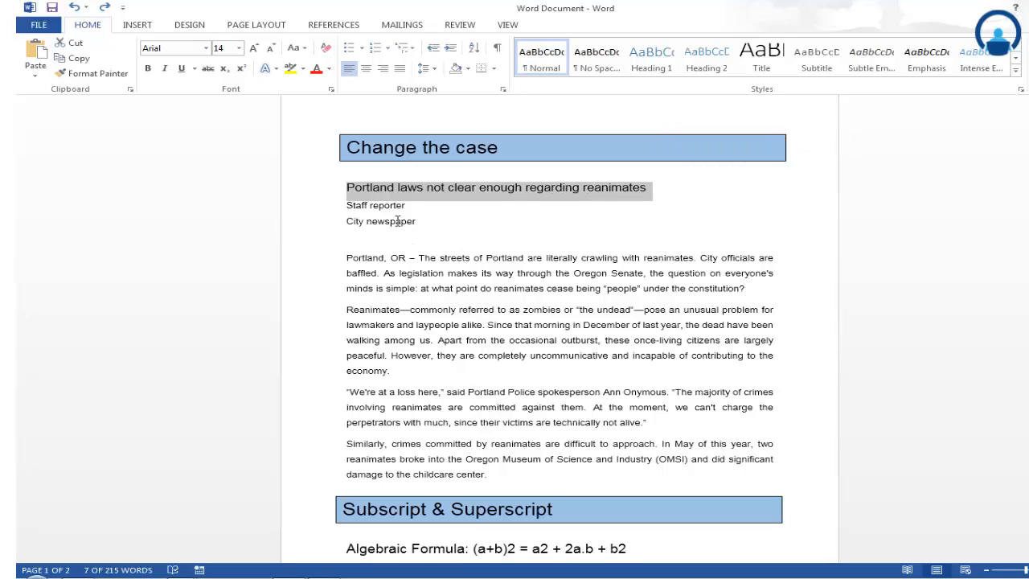
{"action": "left_click", "coordinate": [152, 72]}
{"action": "left_click", "coordinate": [151, 71]}
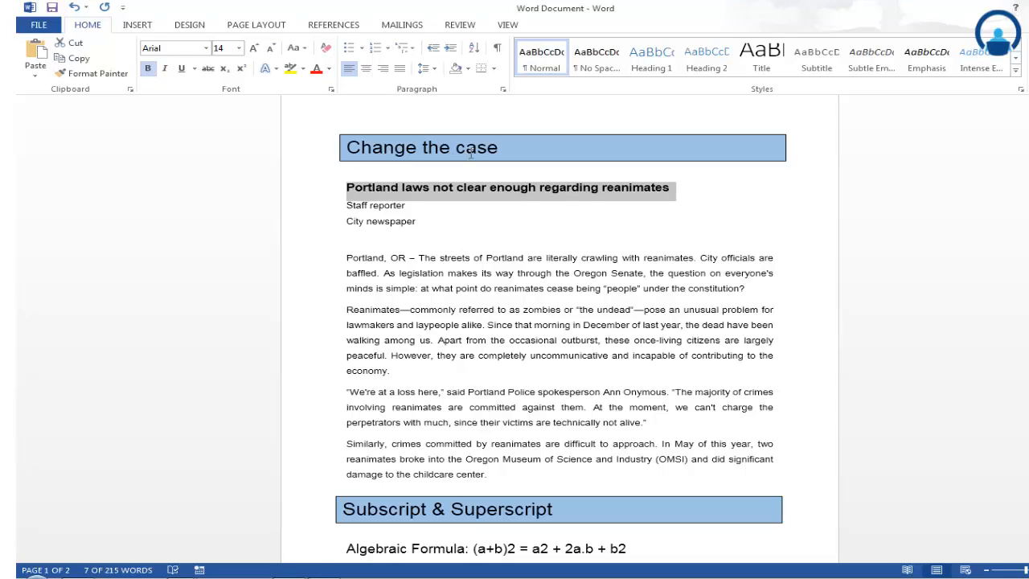
{"action": "left_click", "coordinate": [531, 208]}
{"action": "left_click_drag", "start_coordinate": [341, 186], "coordinate": [675, 190]}
- Make the words "Portland, OR" at the start of the first body paragraph bold
{"action": "left_click", "coordinate": [387, 259]}
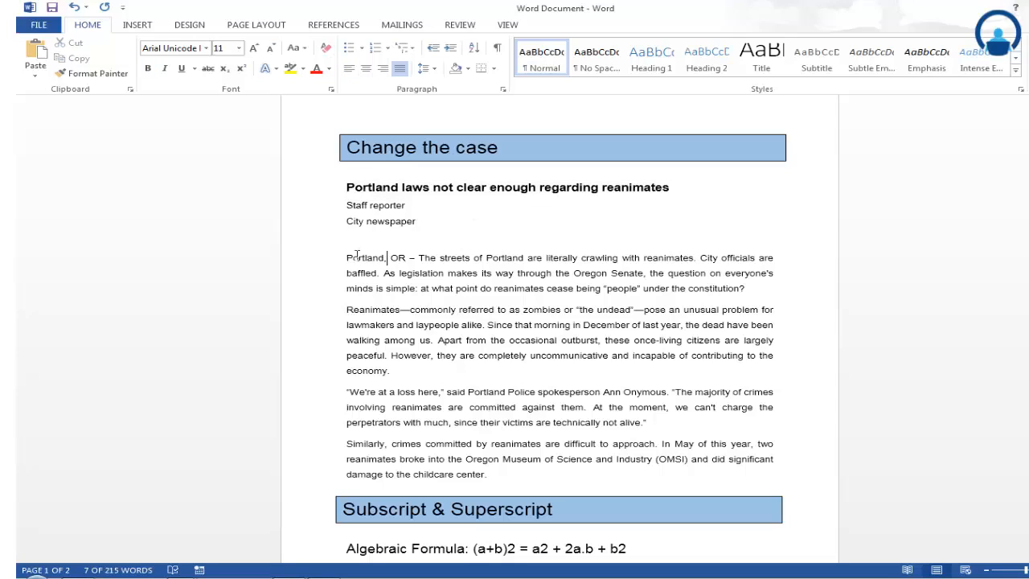
{"action": "left_click_drag", "start_coordinate": [347, 256], "coordinate": [404, 258]}
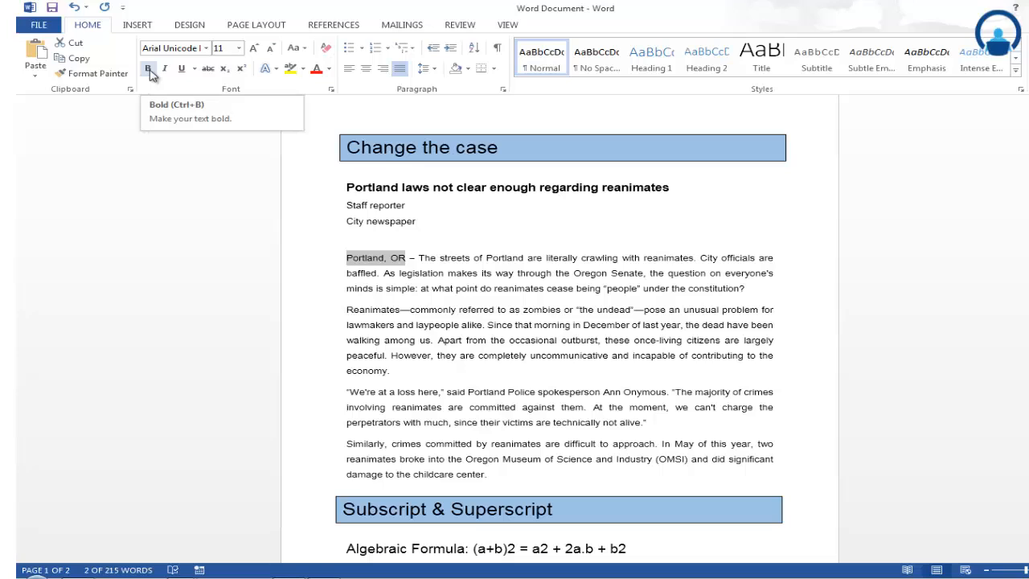
{"action": "left_click", "coordinate": [149, 71]}
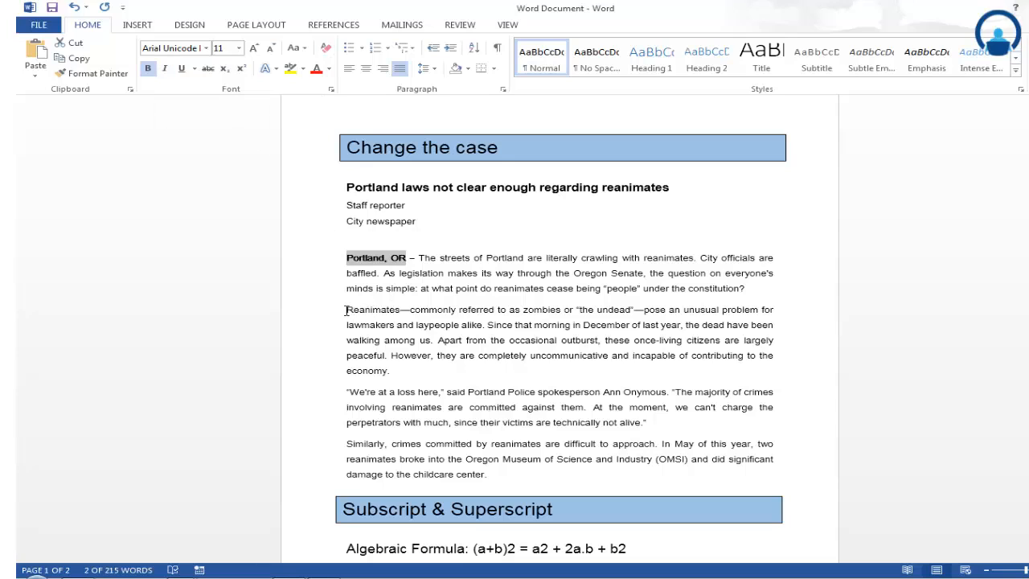
- Apply italic and underline to the first line of the second body paragraph, and remove both again
{"action": "left_click_drag", "start_coordinate": [345, 310], "coordinate": [776, 307]}
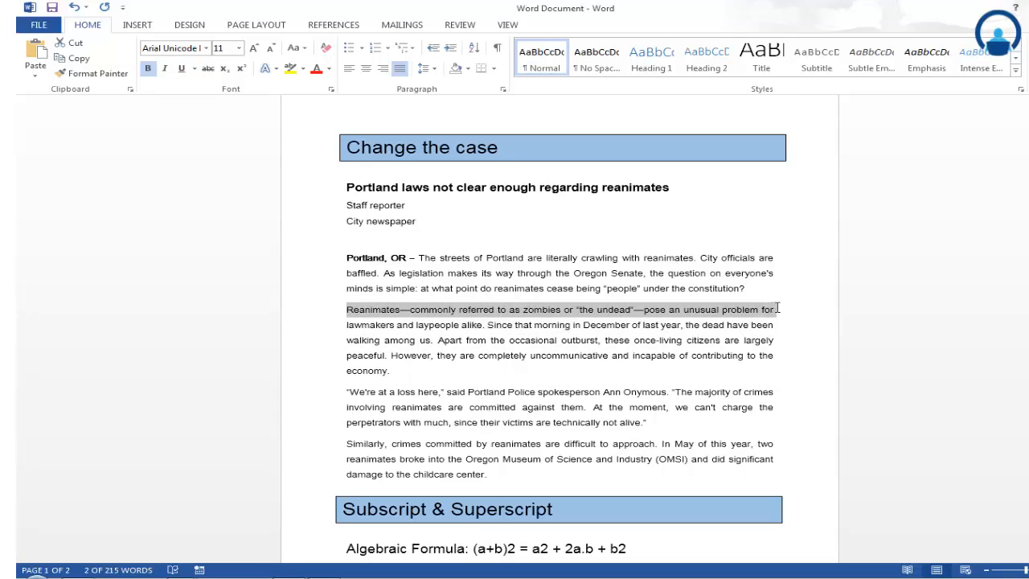
{"action": "left_click", "coordinate": [165, 69]}
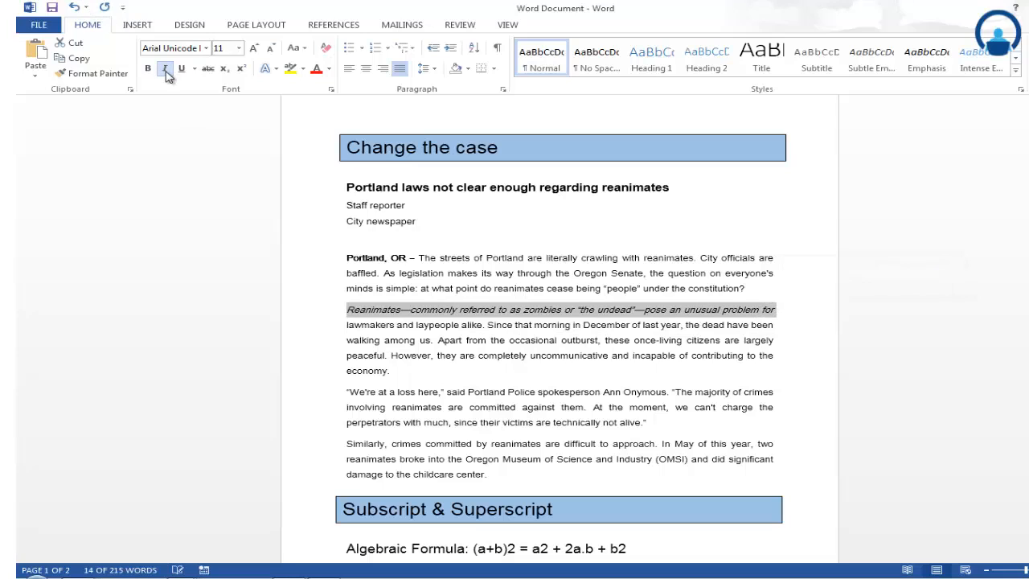
{"action": "left_click", "coordinate": [182, 70]}
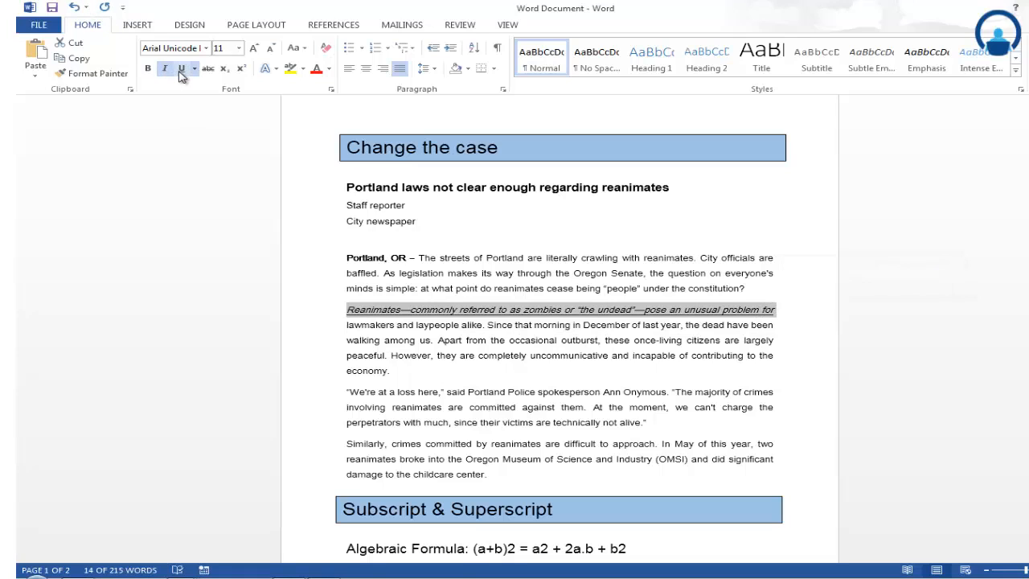
{"action": "left_click", "coordinate": [181, 69]}
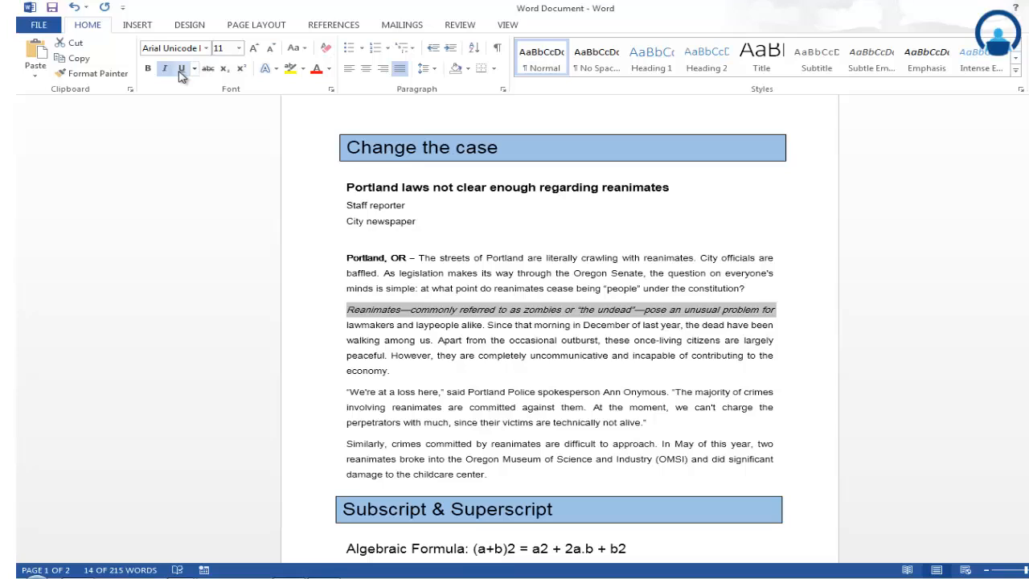
{"action": "left_click", "coordinate": [160, 73]}
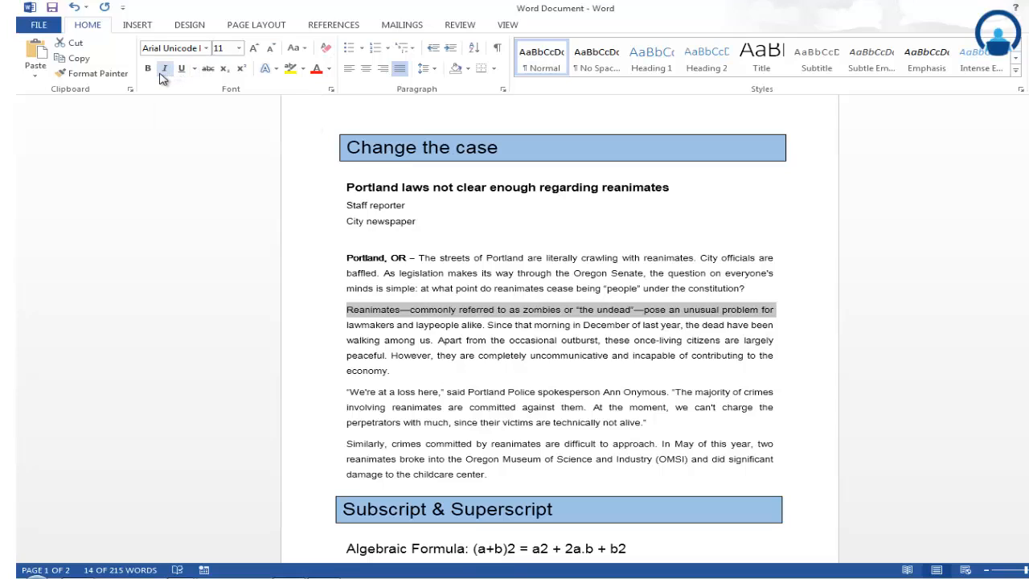
- Underline the headline "Portland laws not clear enough regarding reanimates"
{"action": "left_click", "coordinate": [436, 235]}
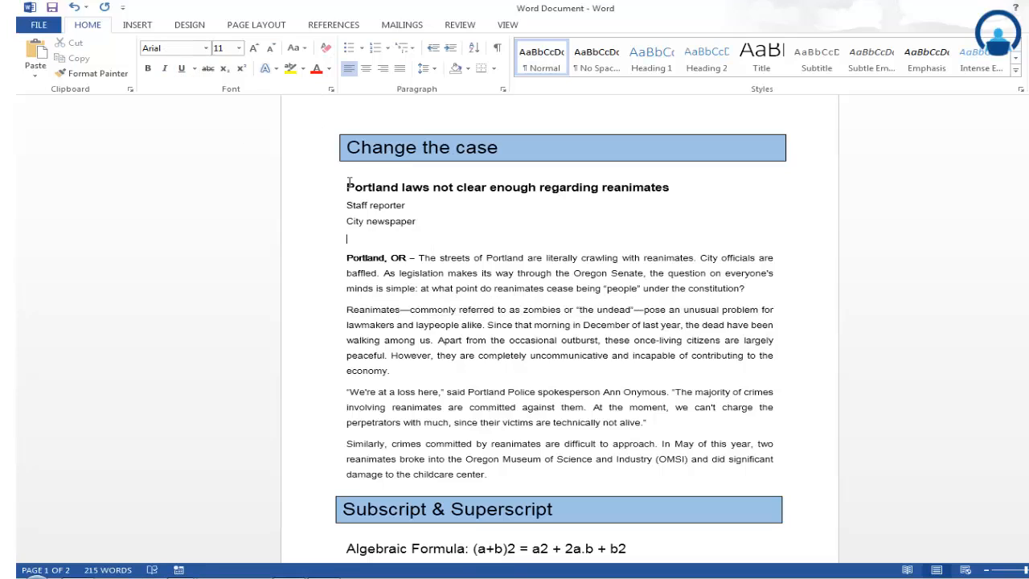
{"action": "left_click", "coordinate": [349, 182]}
{"action": "left_click", "coordinate": [688, 183], "text": "shift"}
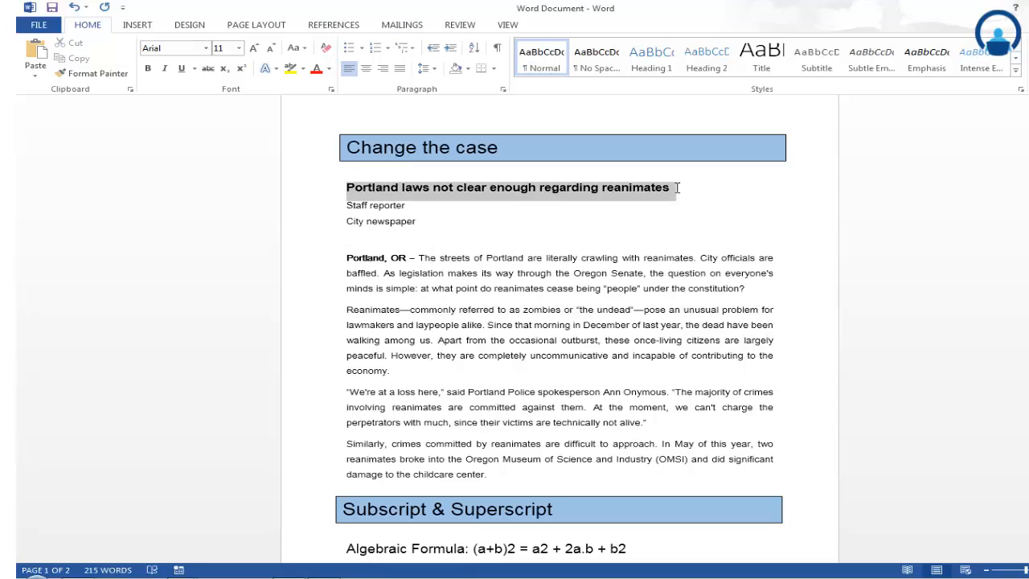
{"action": "left_click", "coordinate": [181, 69]}
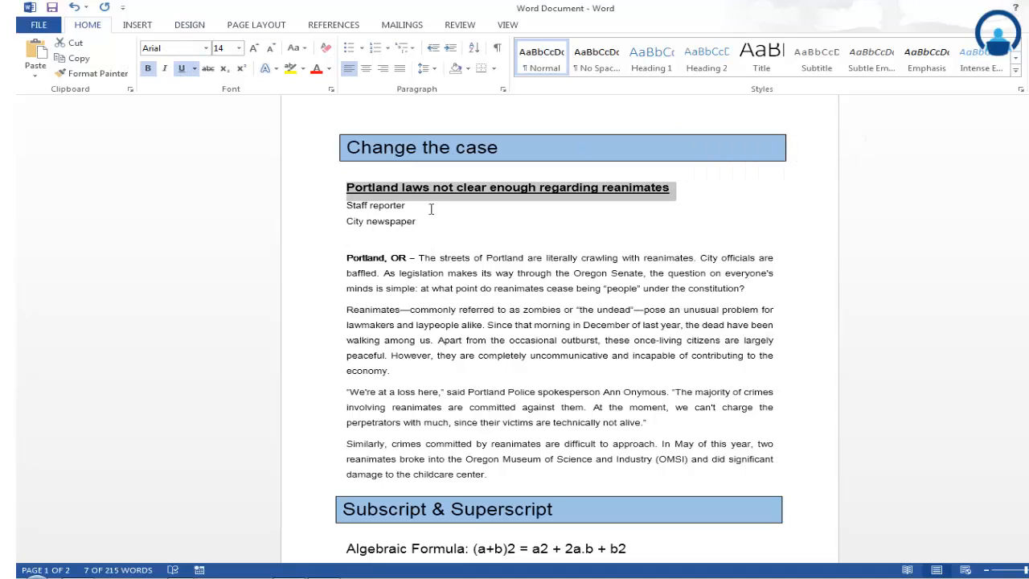
{"action": "left_click", "coordinate": [441, 236]}
- Highlight the text of the headline "Portland laws not clear enough regarding reanimates" in yellow
{"action": "left_click", "coordinate": [370, 173]}
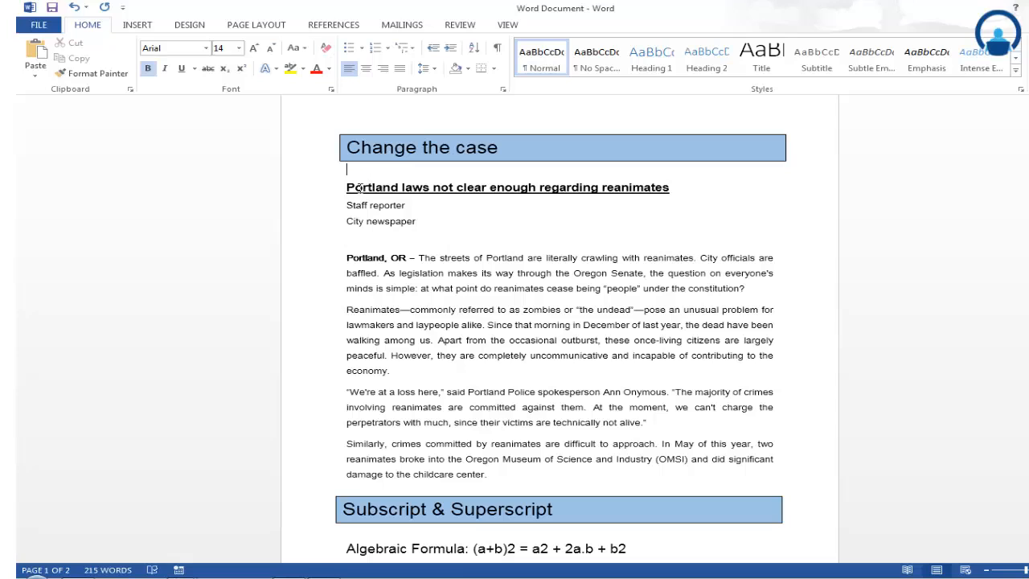
{"action": "left_click", "coordinate": [677, 190], "text": "shift"}
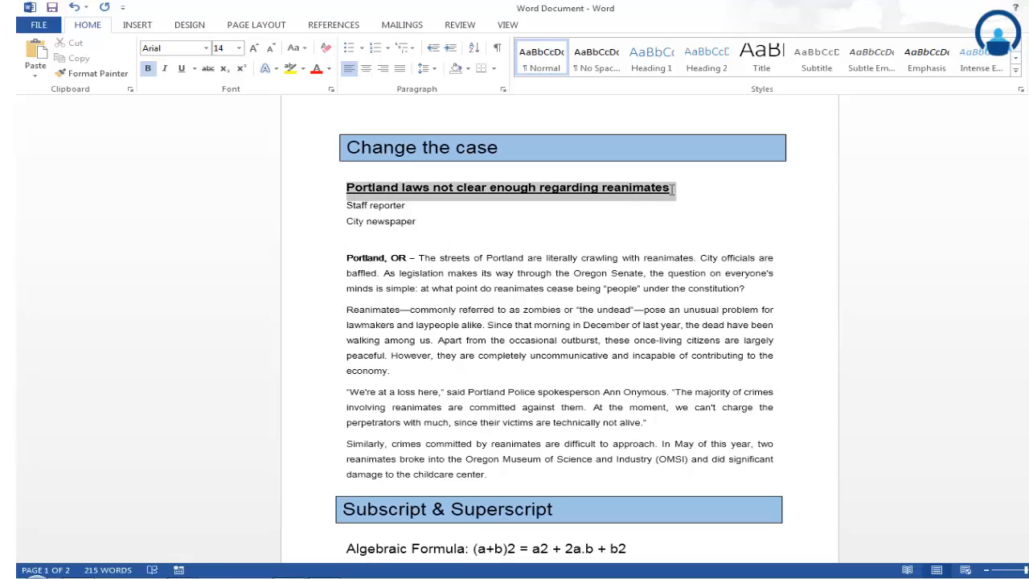
{"action": "left_click", "coordinate": [495, 244]}
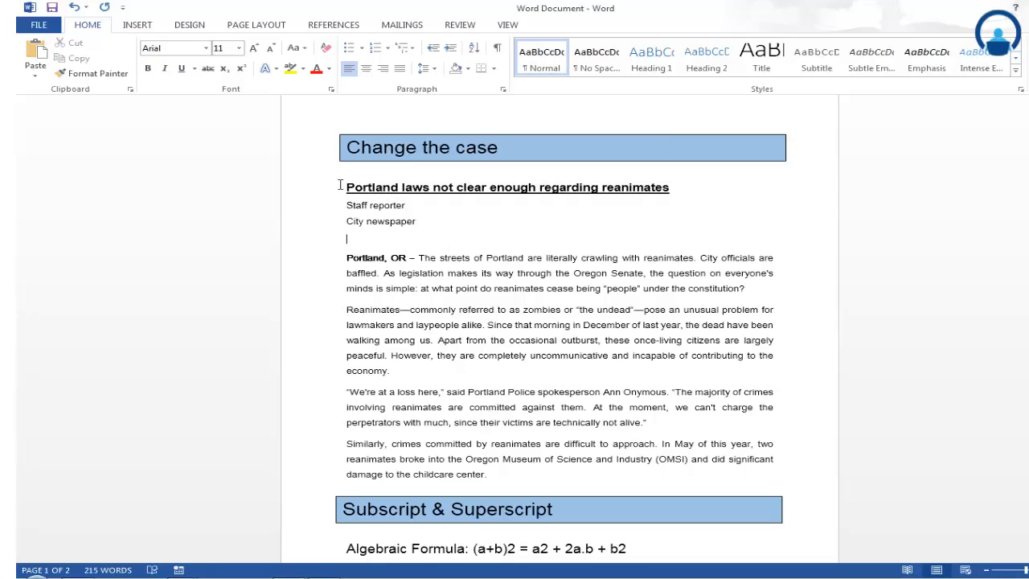
{"action": "left_click_drag", "start_coordinate": [373, 186], "coordinate": [695, 190]}
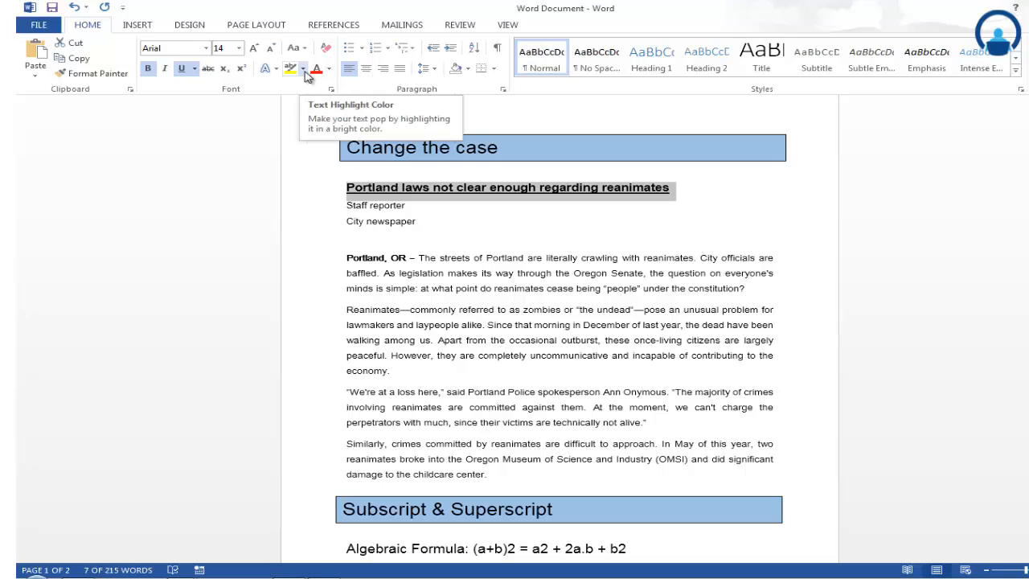
{"action": "left_click", "coordinate": [304, 73]}
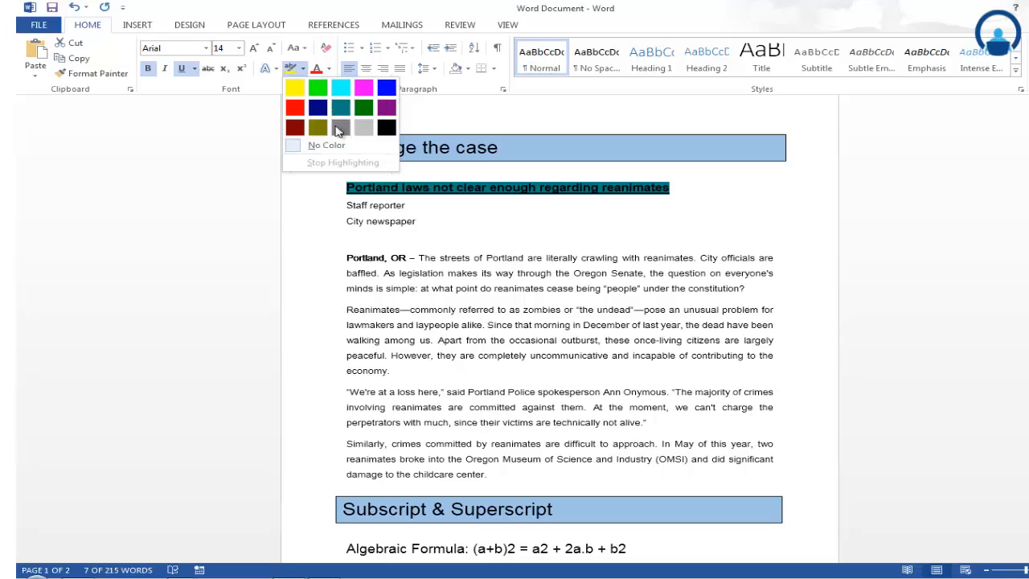
{"action": "left_click", "coordinate": [294, 89]}
{"action": "left_click", "coordinate": [498, 228]}
{"action": "left_click", "coordinate": [434, 186]}
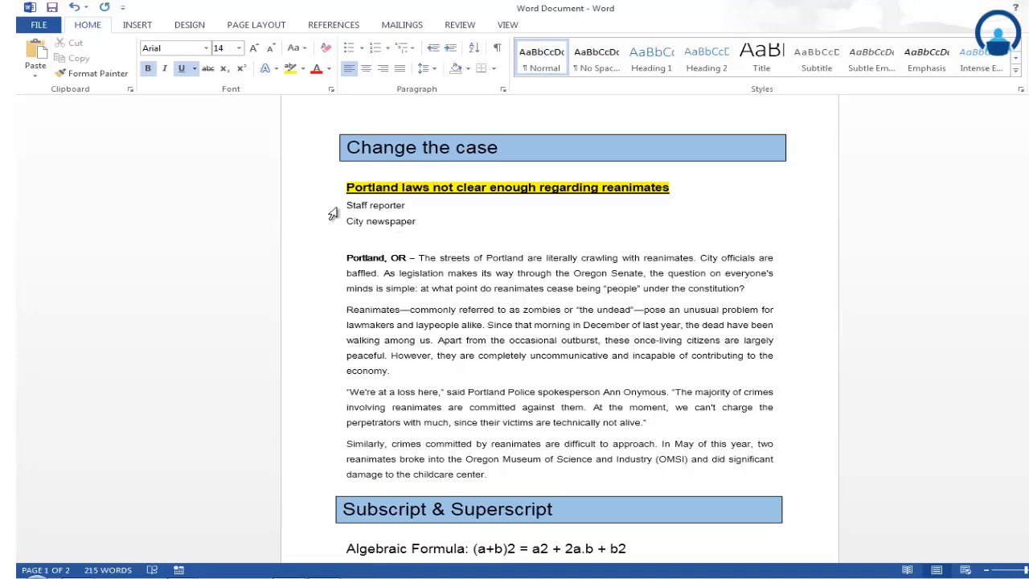
- Change the case of the lines "Staff reporter" and "City newspaper" to lowercase, and change it again to UPPERCASE
{"action": "left_click_drag", "start_coordinate": [339, 205], "coordinate": [417, 232]}
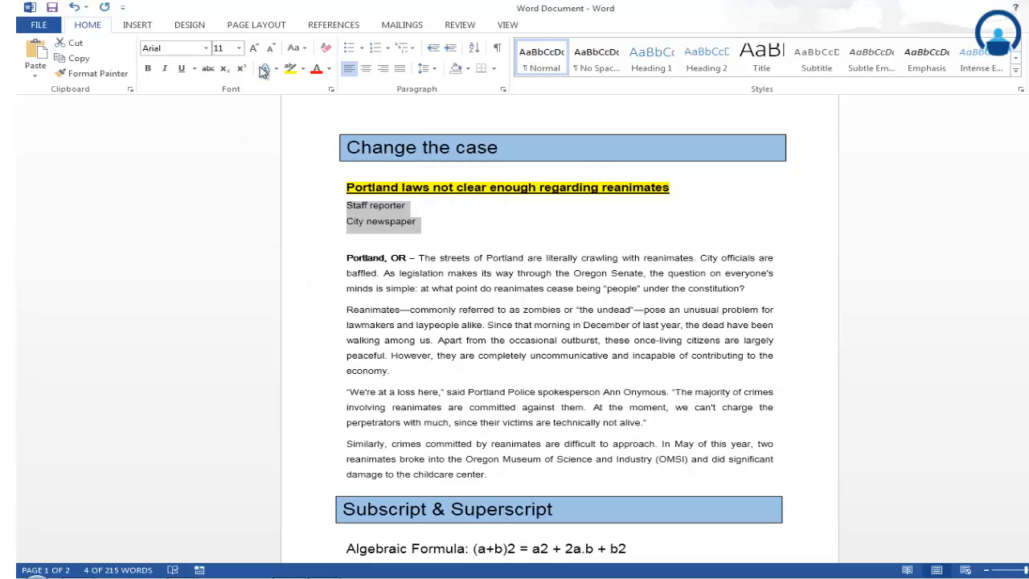
{"action": "left_click", "coordinate": [295, 50]}
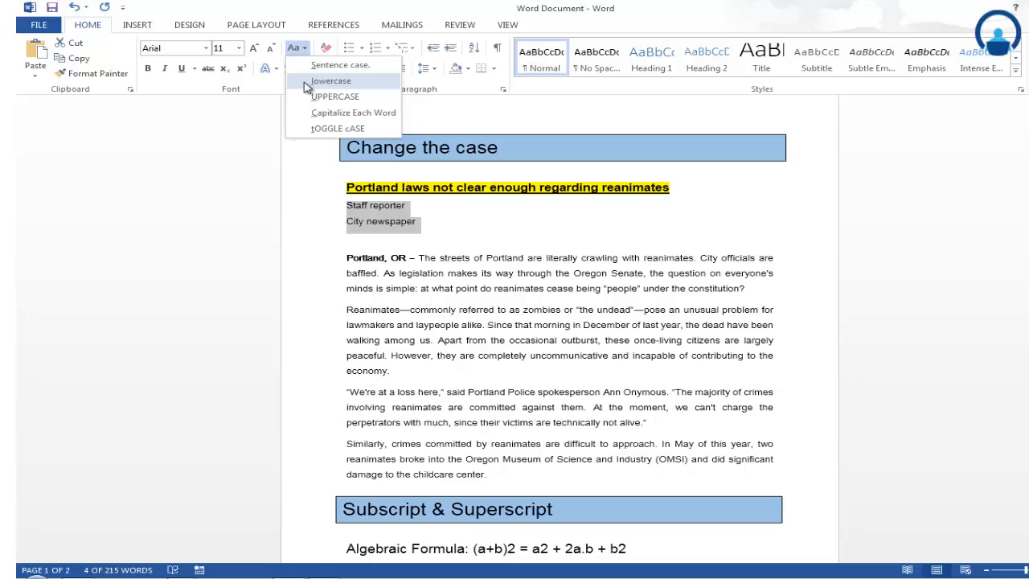
{"action": "left_click", "coordinate": [331, 81]}
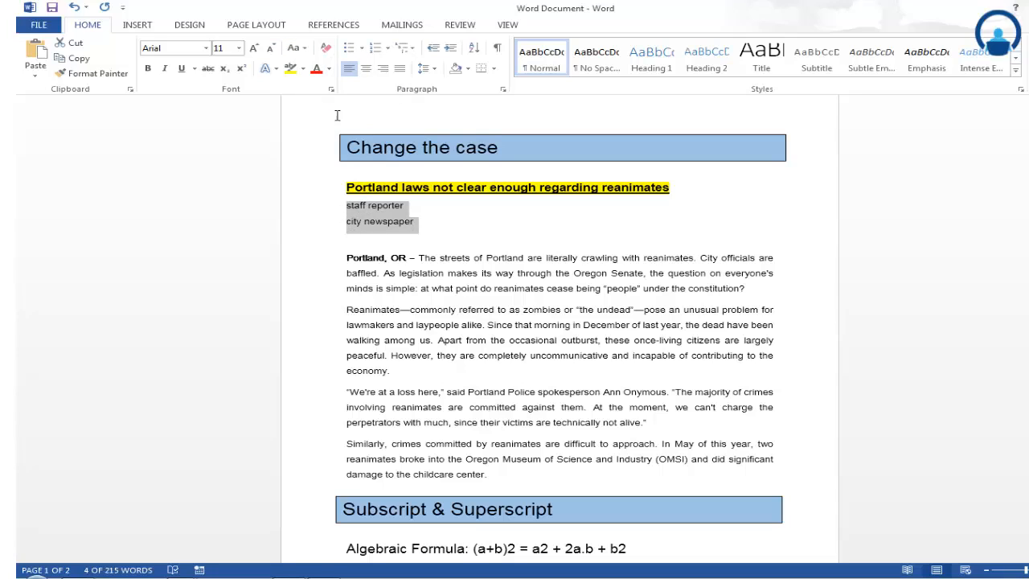
{"action": "left_click", "coordinate": [304, 48]}
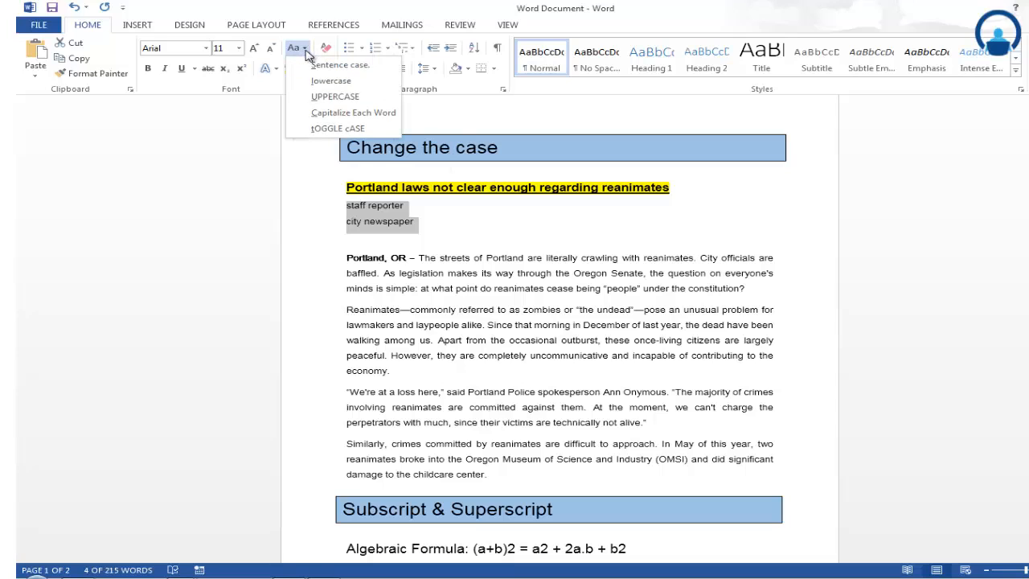
{"action": "left_click", "coordinate": [315, 97]}
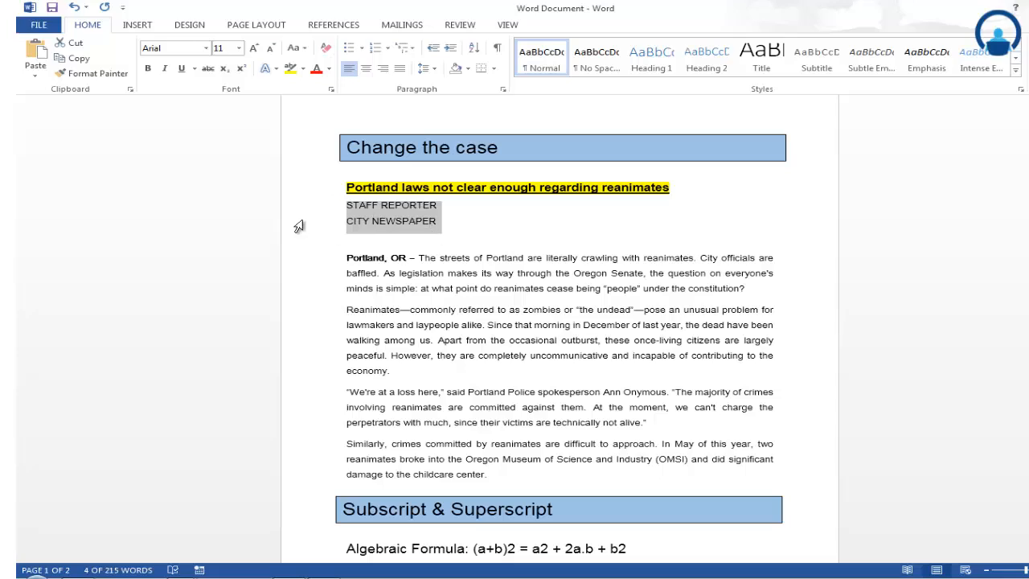
- Apply the Capitalize Each Word case to the two byline lines below the headline
{"action": "left_click", "coordinate": [353, 221]}
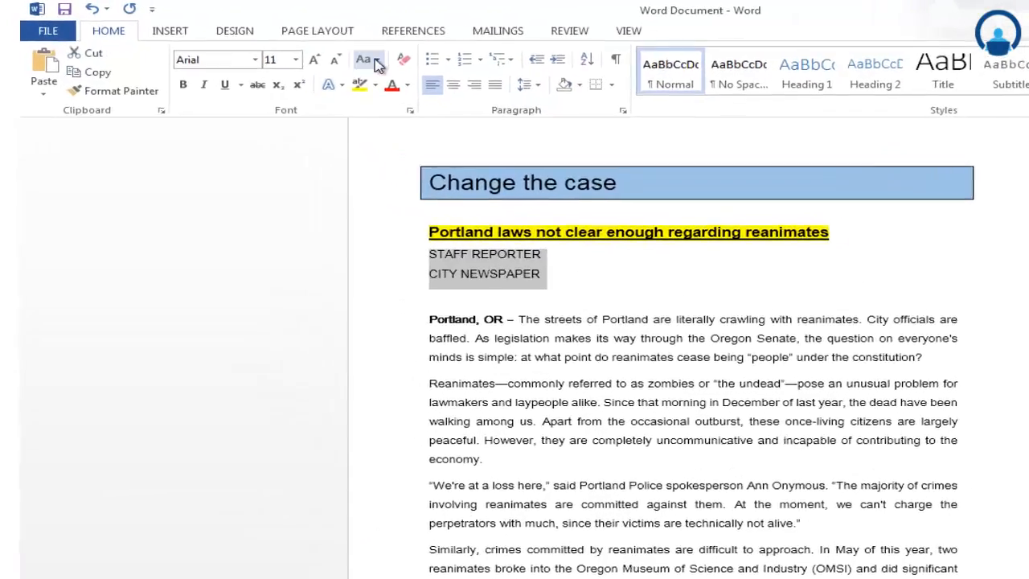
{"action": "left_click", "coordinate": [378, 65]}
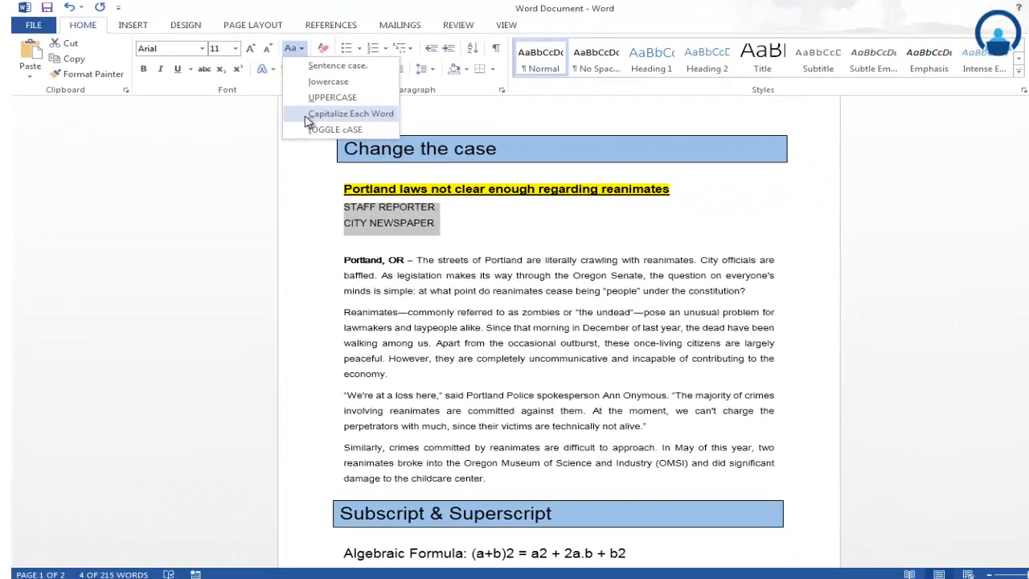
{"action": "left_click", "coordinate": [305, 120]}
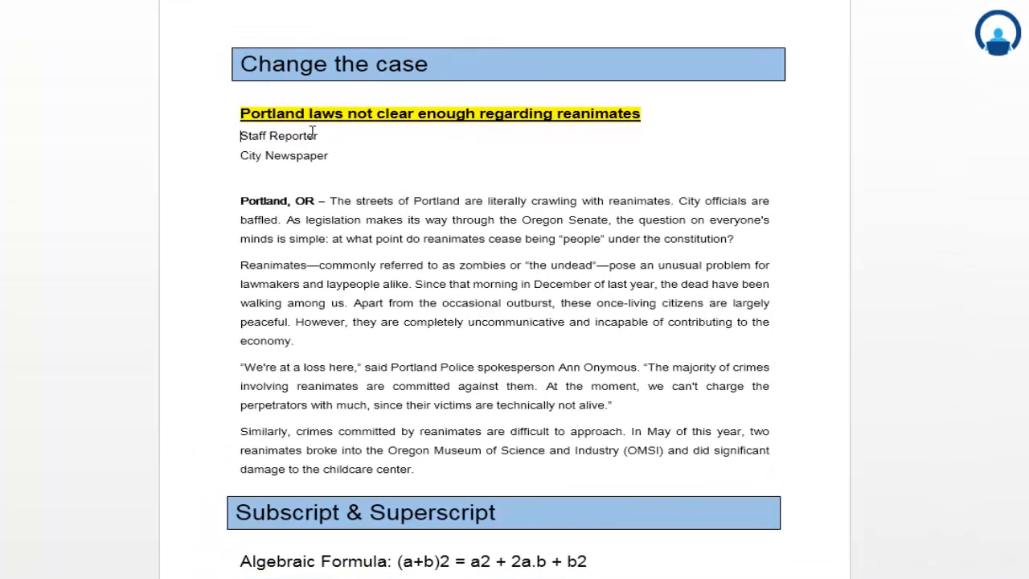
- Try the Capitalize Each Word case on the first line of the second body paragraph
{"action": "left_click_drag", "start_coordinate": [240, 265], "coordinate": [776, 264]}
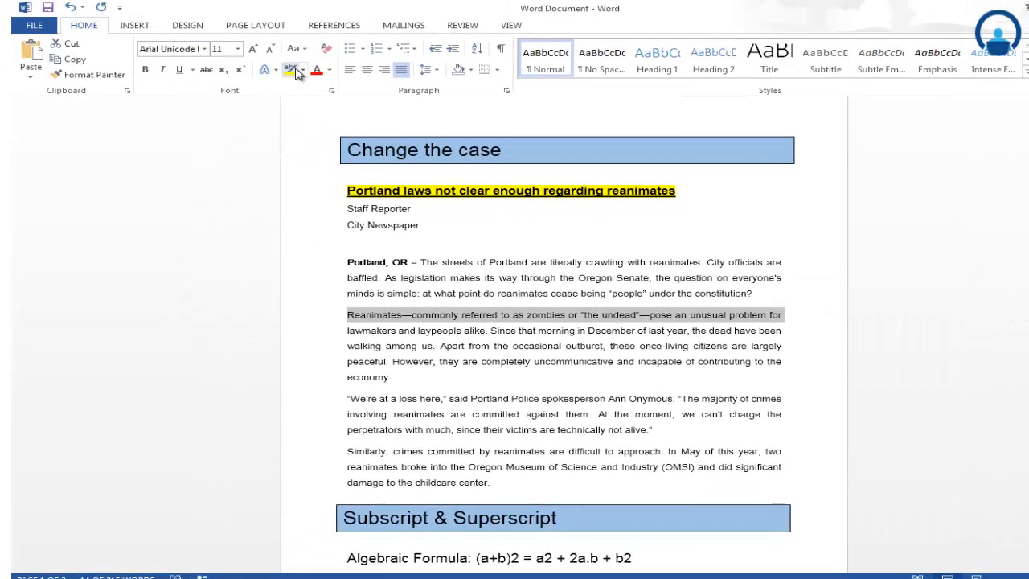
{"action": "left_click", "coordinate": [249, 8]}
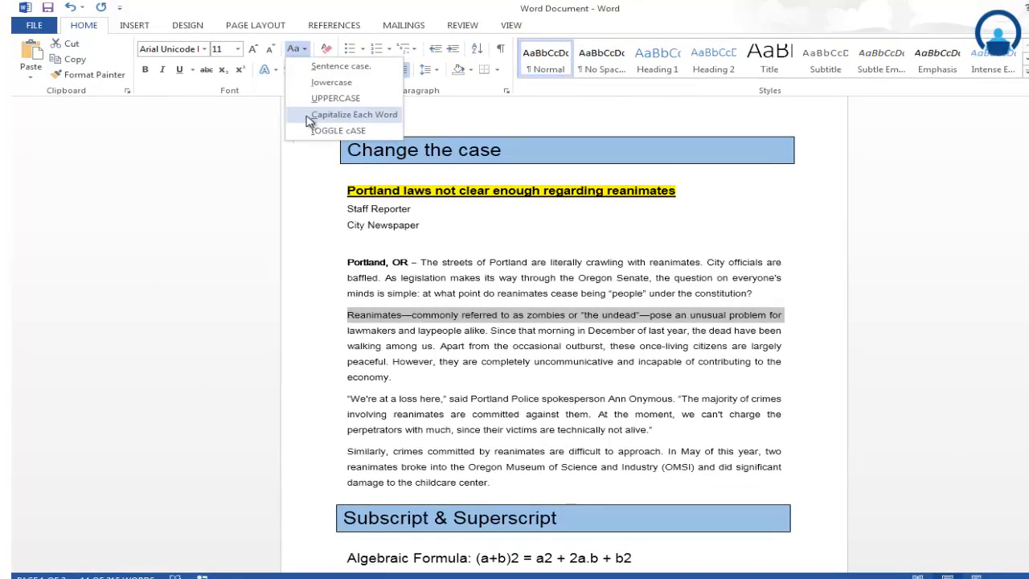
{"action": "left_click", "coordinate": [311, 119]}
{"action": "left_click", "coordinate": [458, 377]}
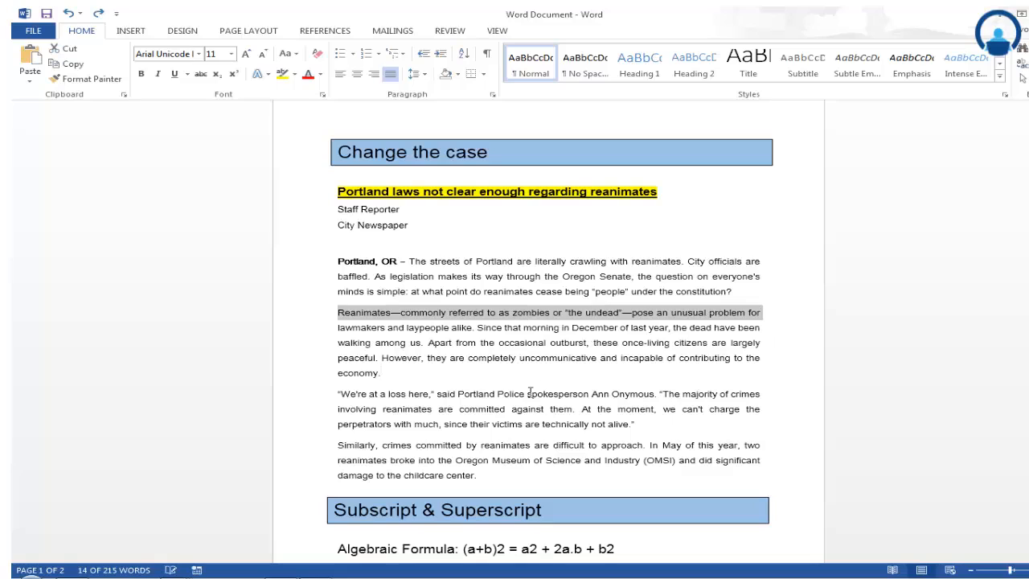
{"action": "left_click", "coordinate": [407, 379]}
{"action": "left_click_drag", "start_coordinate": [337, 207], "coordinate": [411, 227]}
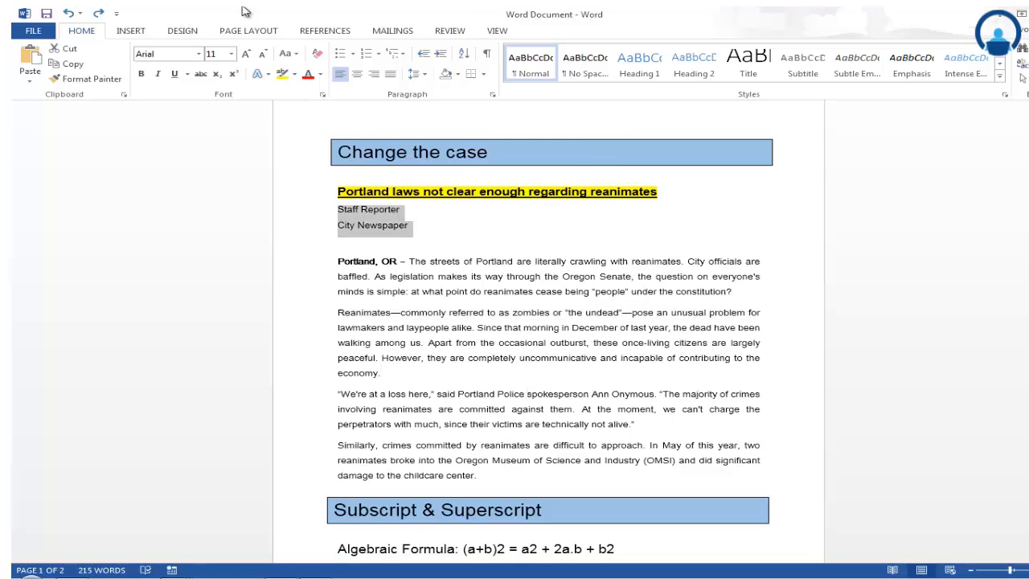
{"action": "left_click", "coordinate": [287, 54]}
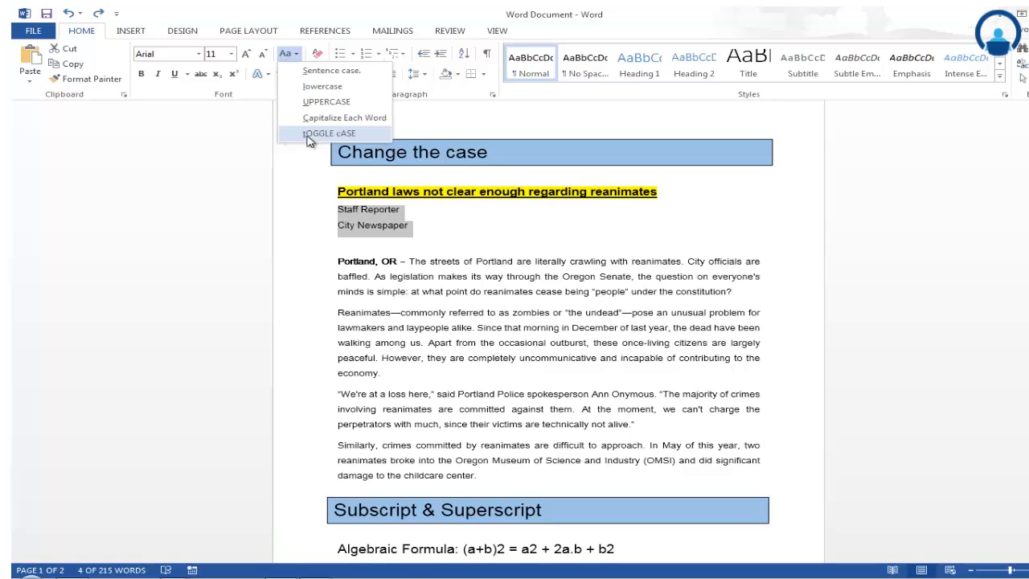
{"action": "key", "text": "Escape"}
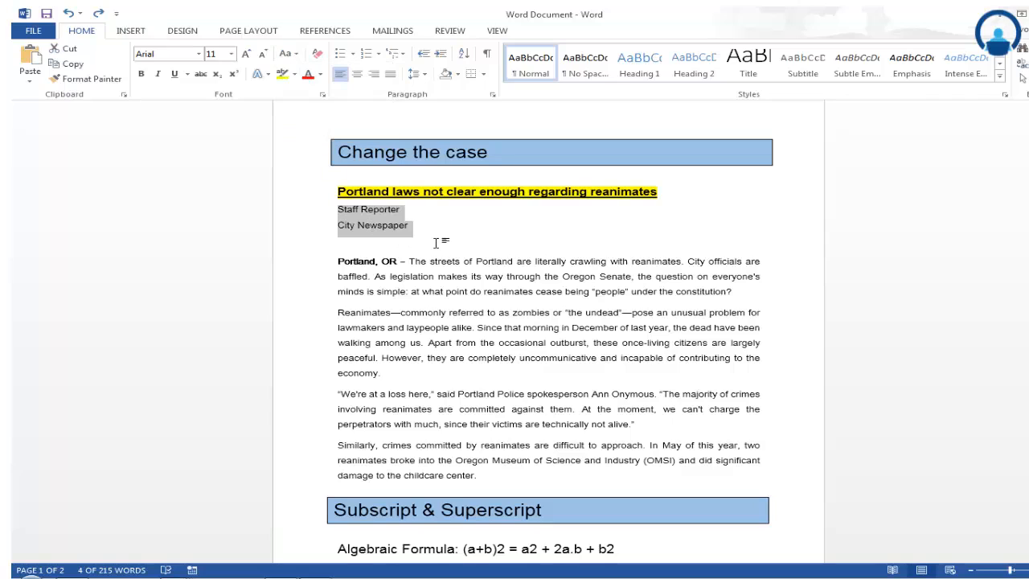
- Change the lines "Staff Reporter" and "City Newspaper" to UPPERCASE
{"action": "left_click", "coordinate": [338, 209]}
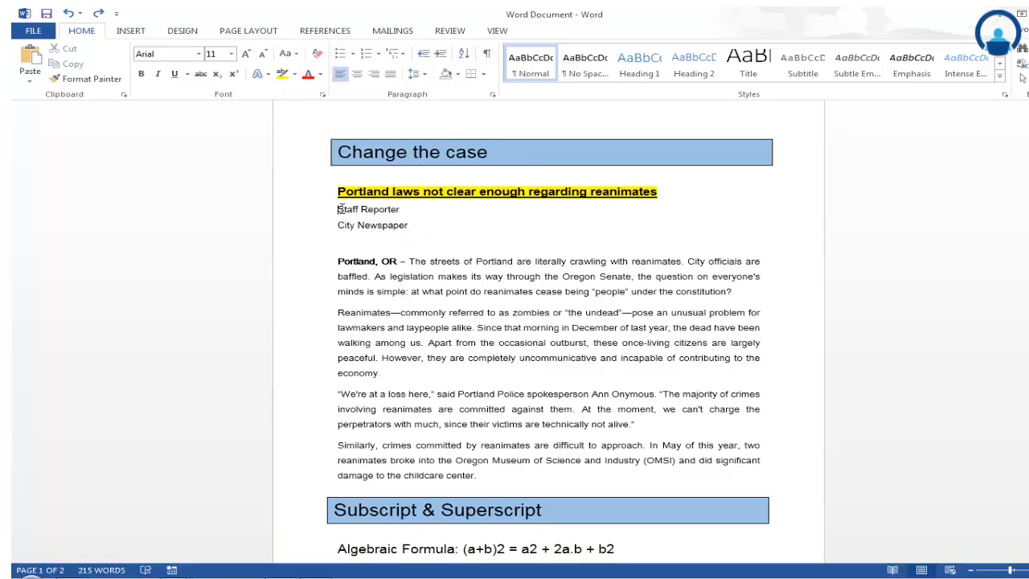
{"action": "left_click_drag", "start_coordinate": [338, 209], "coordinate": [413, 230]}
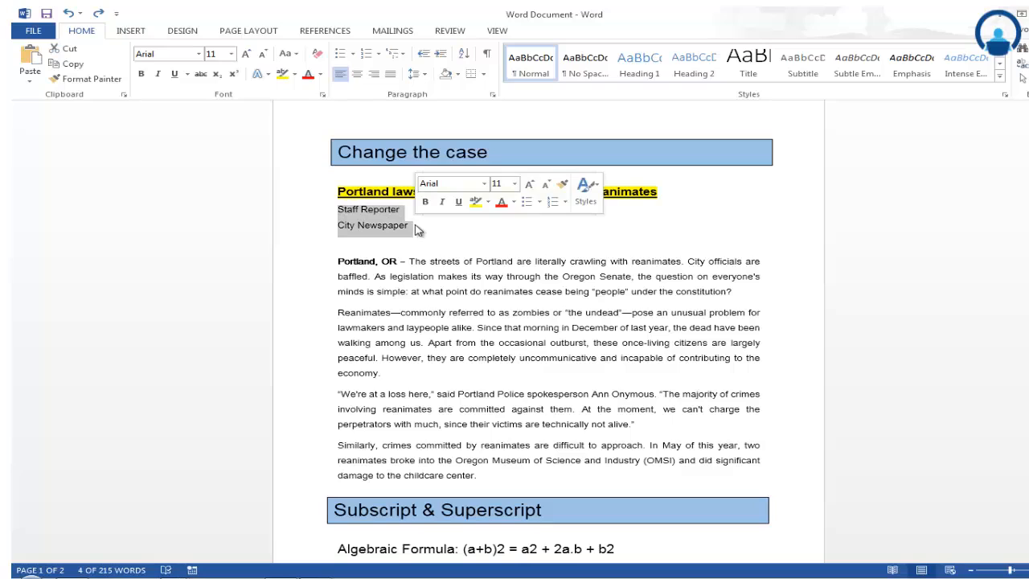
{"action": "left_click", "coordinate": [287, 53]}
{"action": "left_click", "coordinate": [325, 102]}
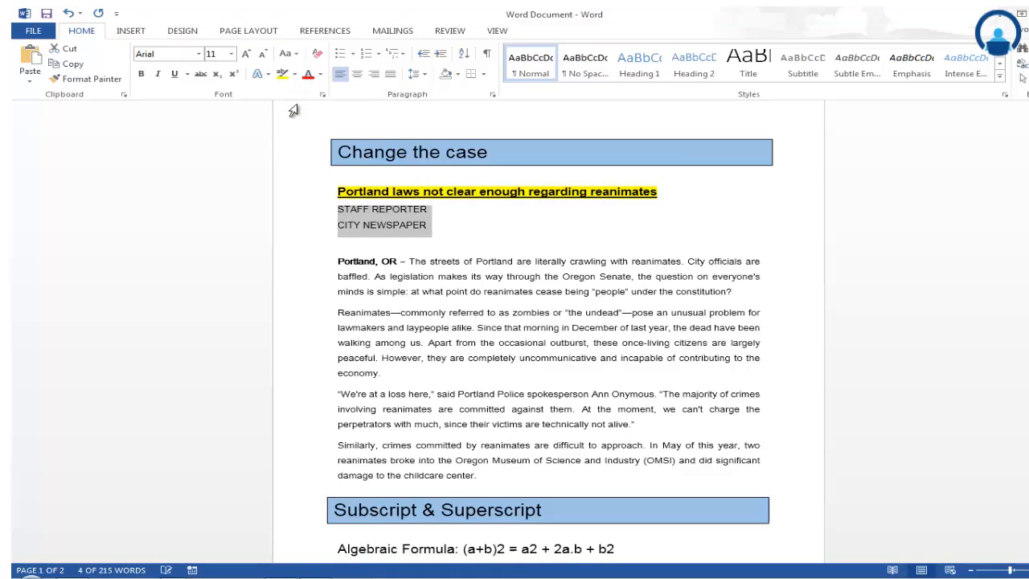
{"action": "left_click", "coordinate": [432, 211]}
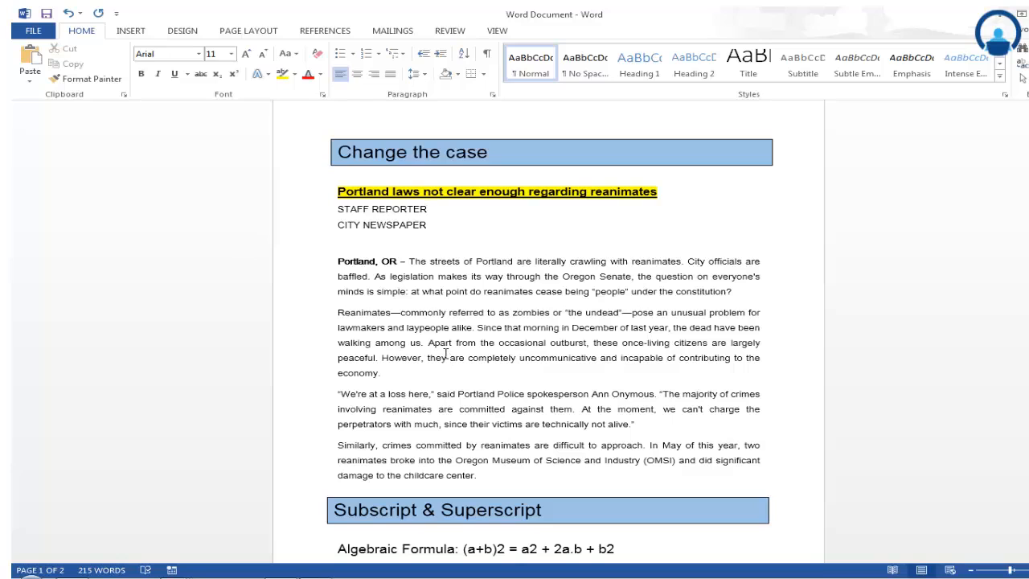
- Make the exponent 2 after (a+b), after a and after b in the algebraic formula superscript
{"action": "scroll", "coordinate": [445, 351], "scroll_direction": "down", "scroll_amount": 2}
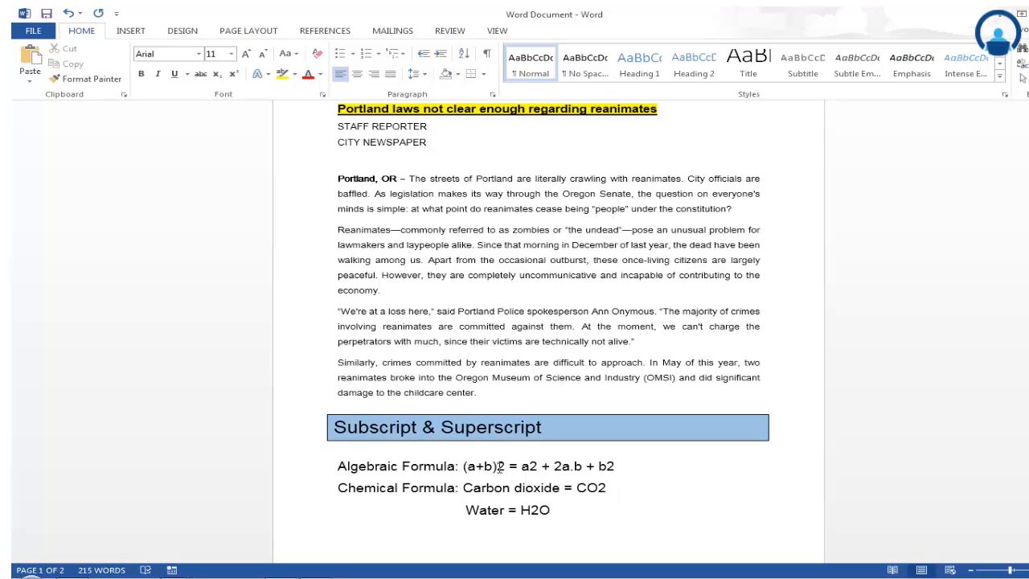
{"action": "left_click_drag", "start_coordinate": [496, 466], "coordinate": [507, 467]}
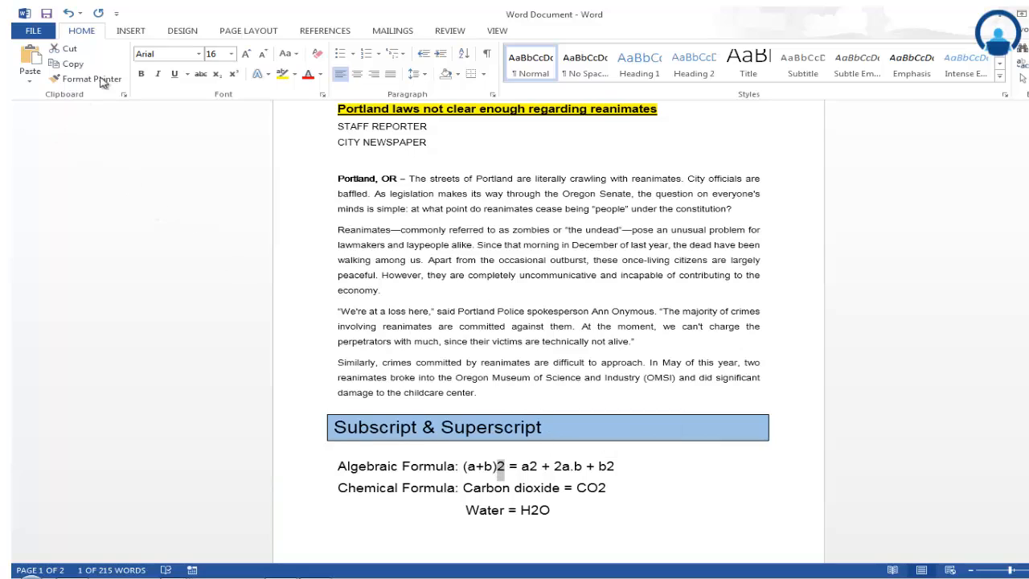
{"action": "left_click", "coordinate": [234, 74]}
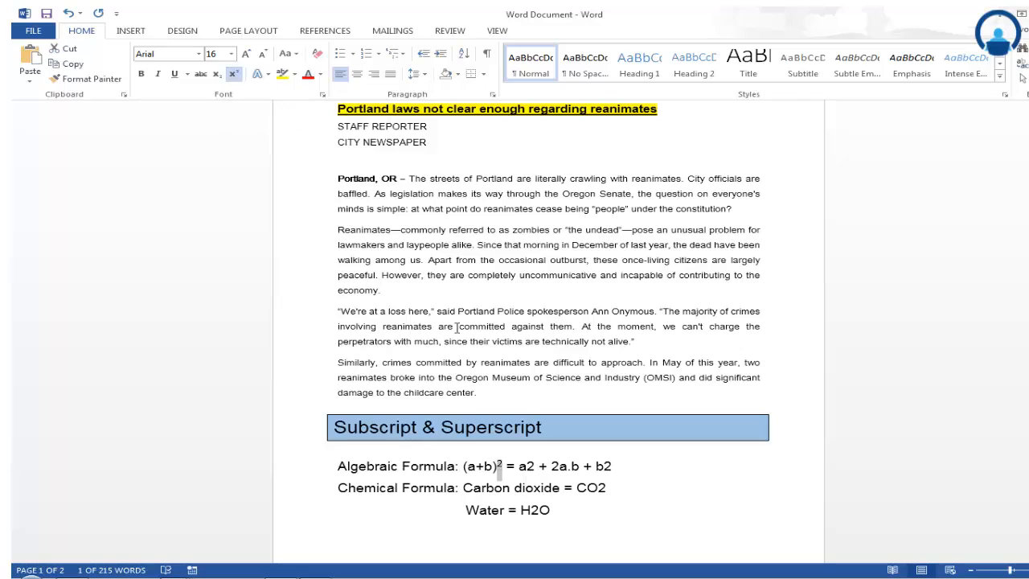
{"action": "left_click_drag", "start_coordinate": [526, 466], "coordinate": [536, 466]}
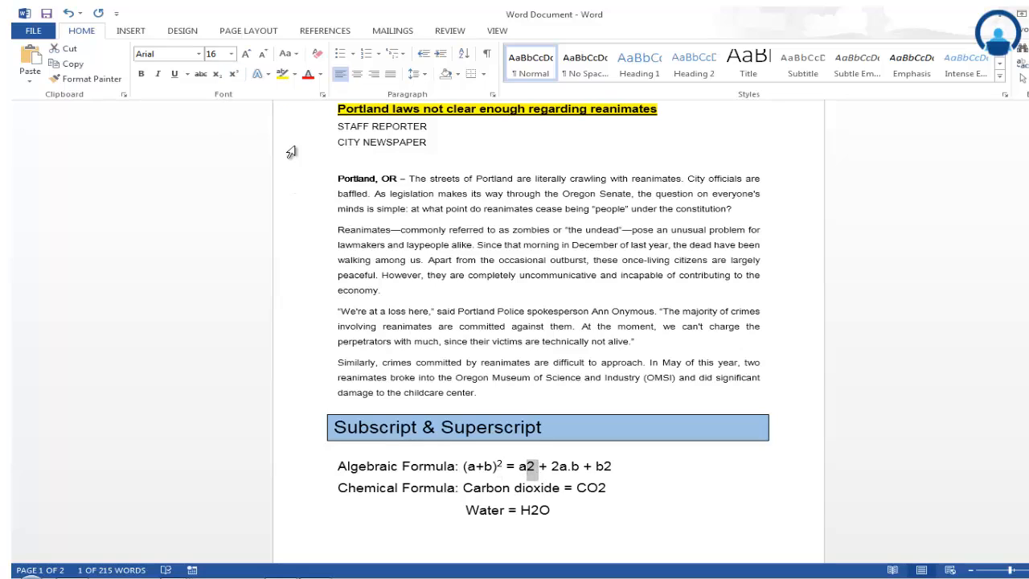
{"action": "left_click", "coordinate": [236, 75]}
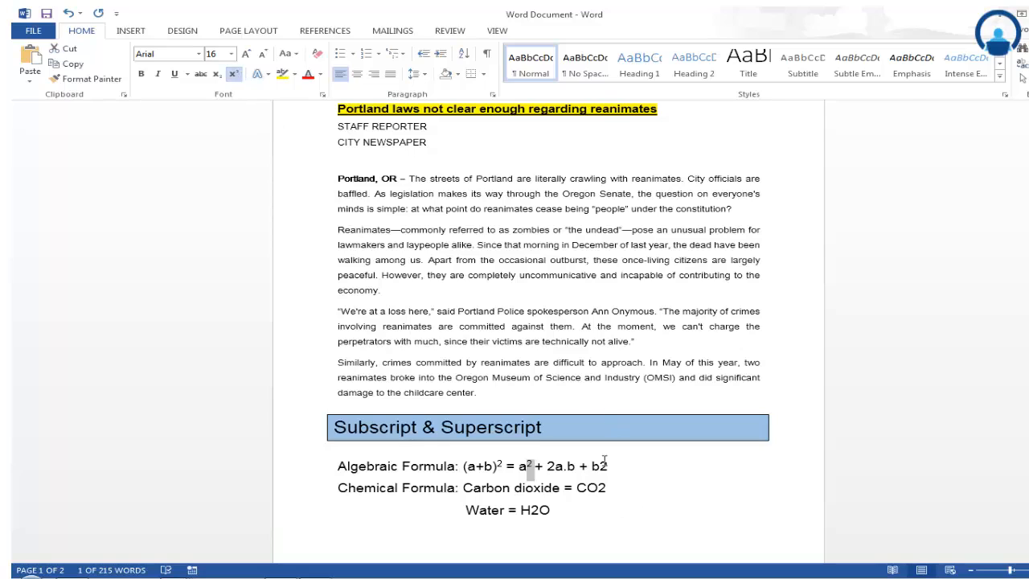
{"action": "left_click_drag", "start_coordinate": [599, 466], "coordinate": [612, 466]}
{"action": "left_click", "coordinate": [233, 74]}
{"action": "left_click", "coordinate": [614, 486]}
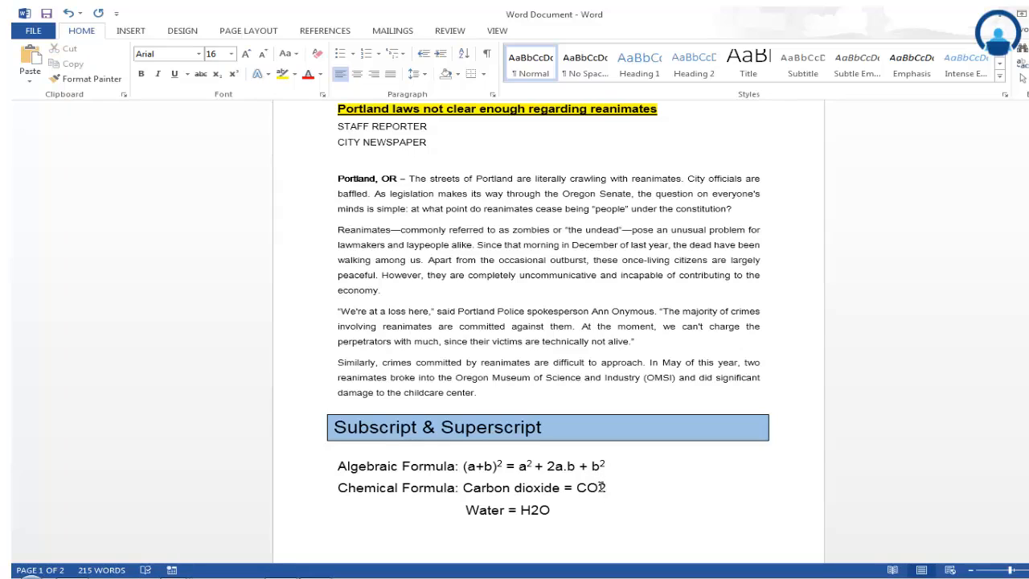
- Make the 2 in the chemical formulas CO2 and H2O subscript
{"action": "left_click_drag", "start_coordinate": [599, 487], "coordinate": [607, 487]}
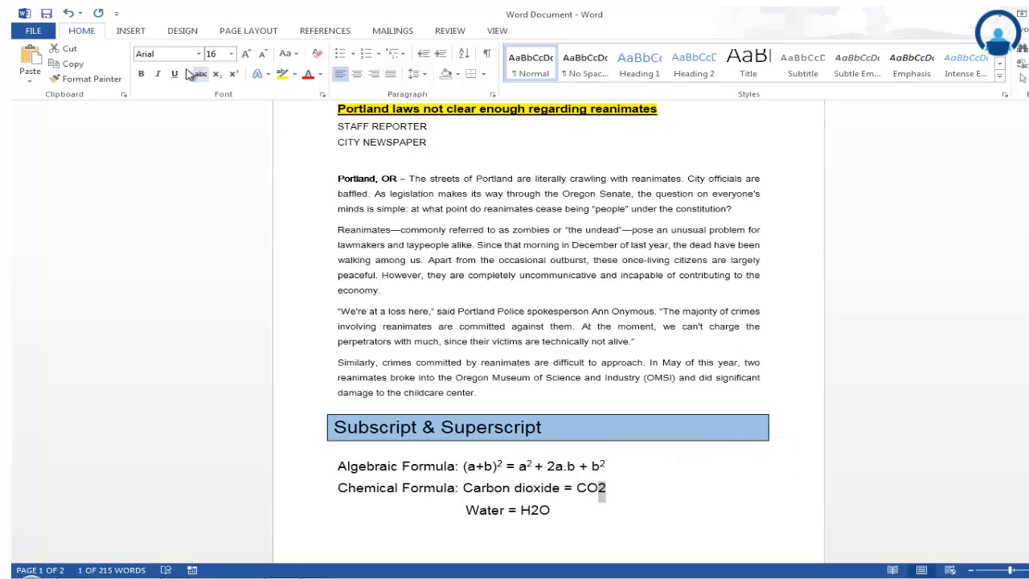
{"action": "left_click", "coordinate": [216, 75]}
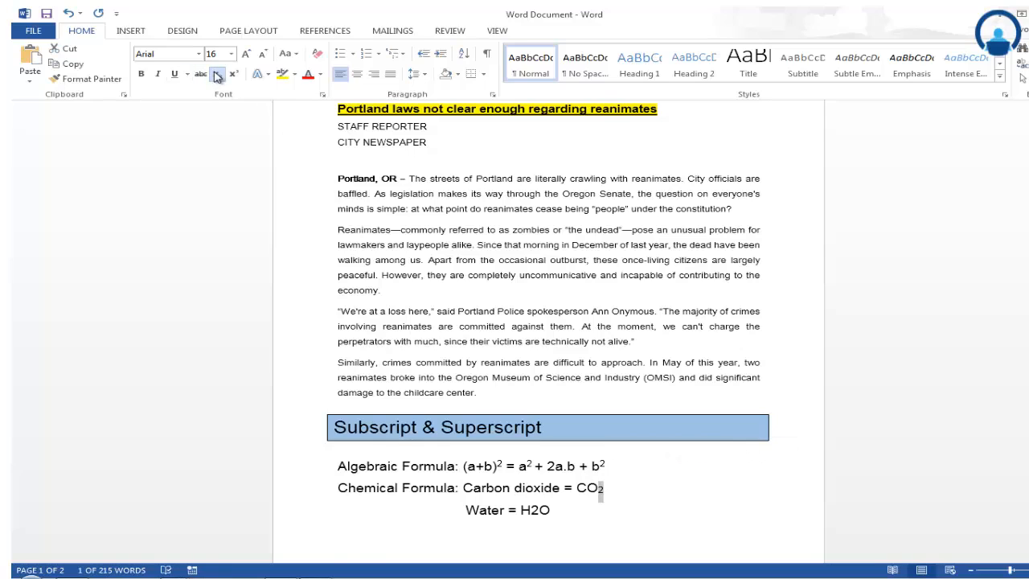
{"action": "left_click", "coordinate": [558, 509]}
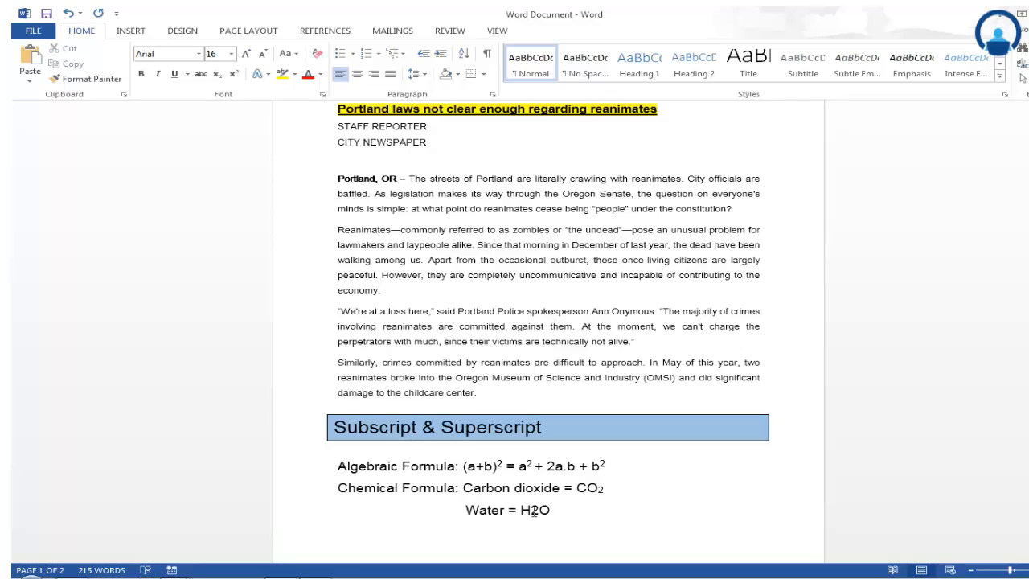
{"action": "left_click_drag", "start_coordinate": [530, 509], "coordinate": [538, 510]}
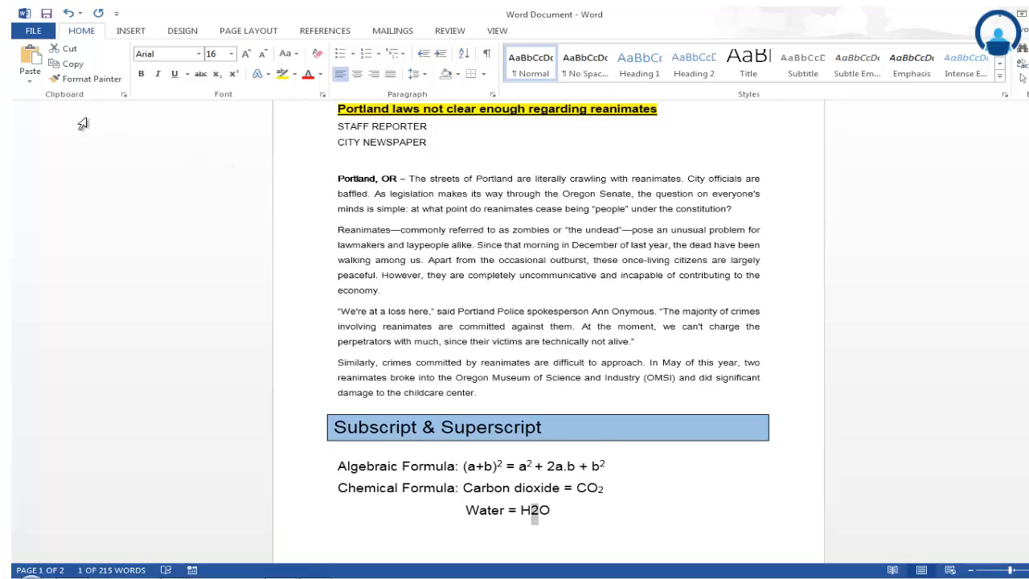
{"action": "left_click", "coordinate": [217, 74]}
{"action": "left_click", "coordinate": [597, 534]}
{"action": "scroll", "coordinate": [566, 474], "scroll_direction": "up", "scroll_amount": 1}
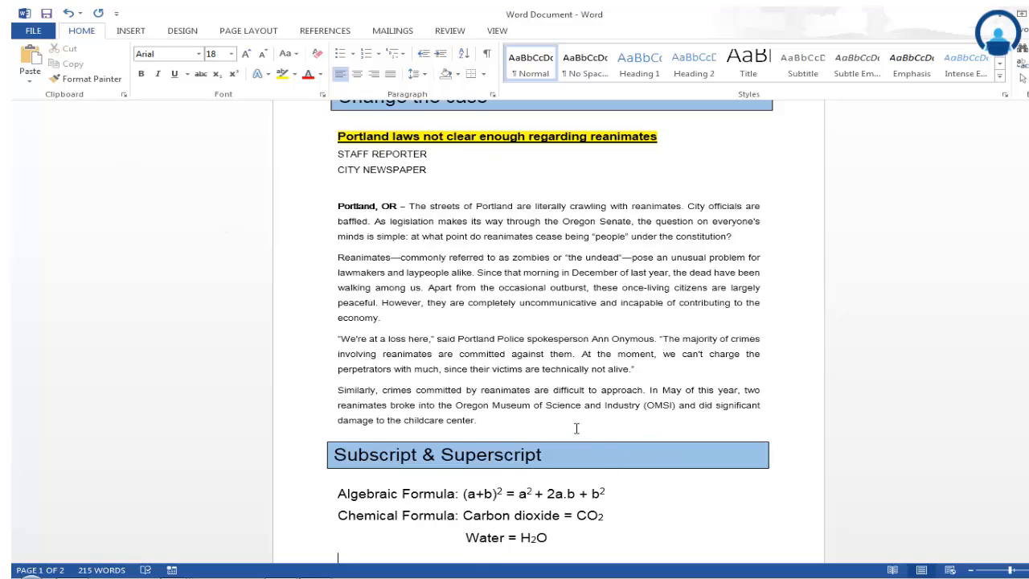
{"action": "scroll", "coordinate": [575, 427], "scroll_direction": "up", "scroll_amount": 1}
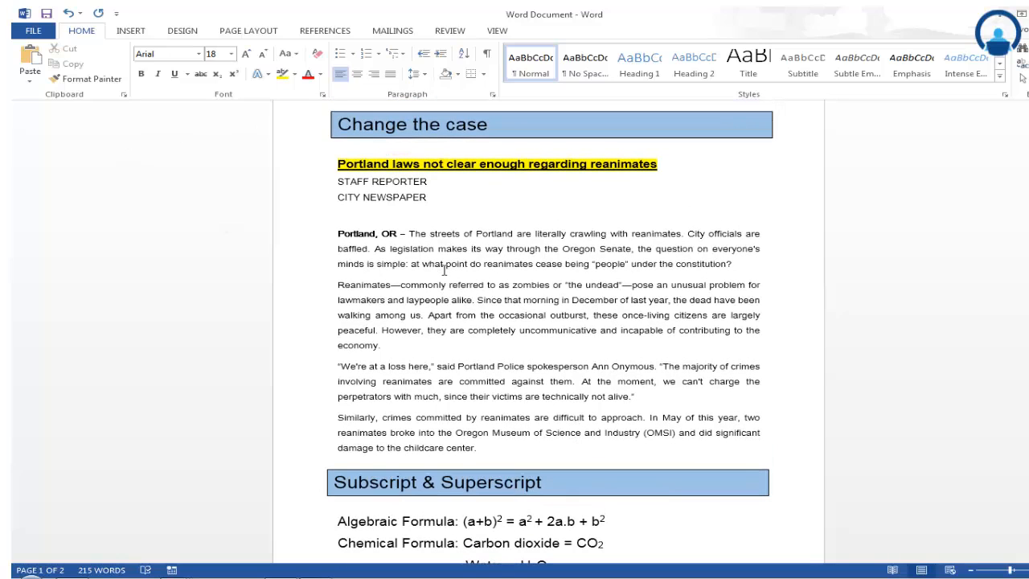